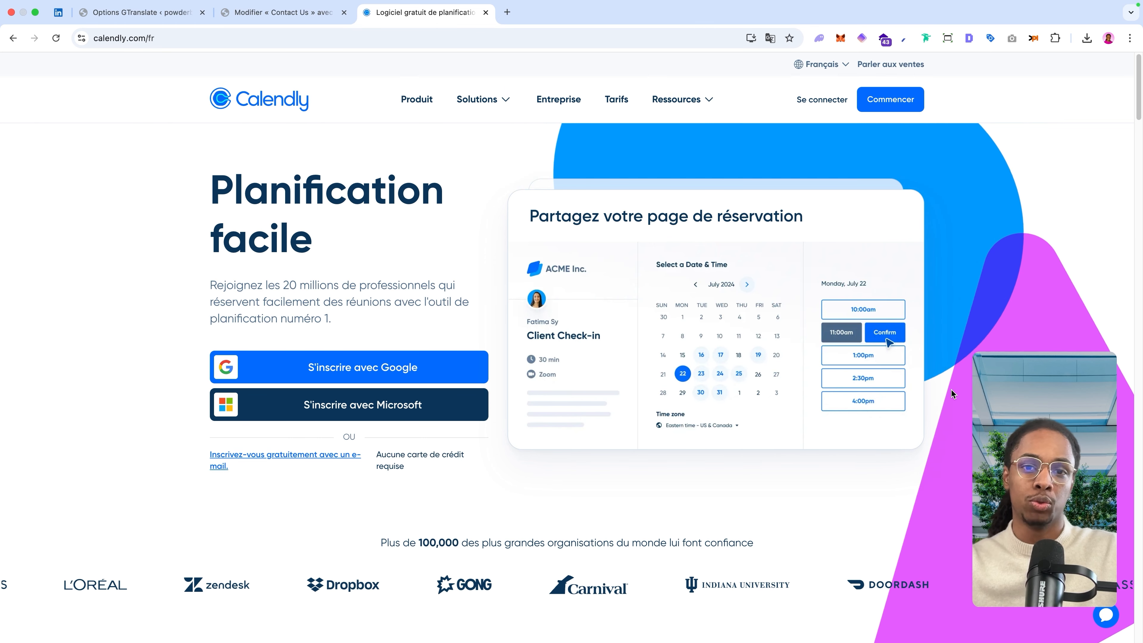
- Sign up for Calendly with the work Google account and authorize access to its calendars
{"action": "left_click", "coordinate": [401, 377]}
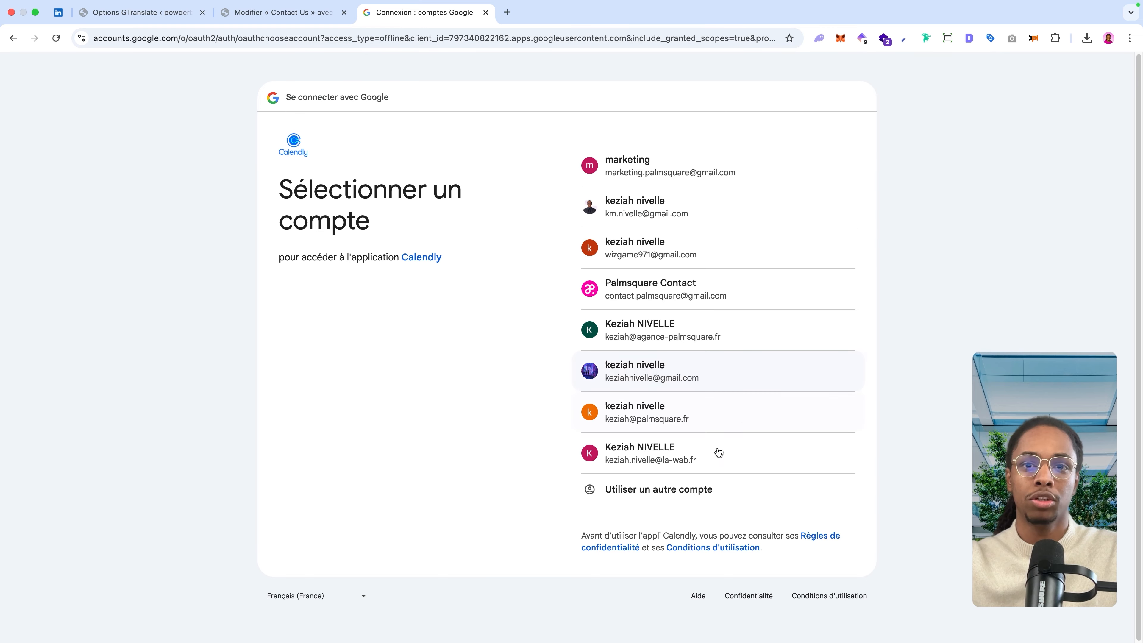
{"action": "left_click", "coordinate": [717, 453]}
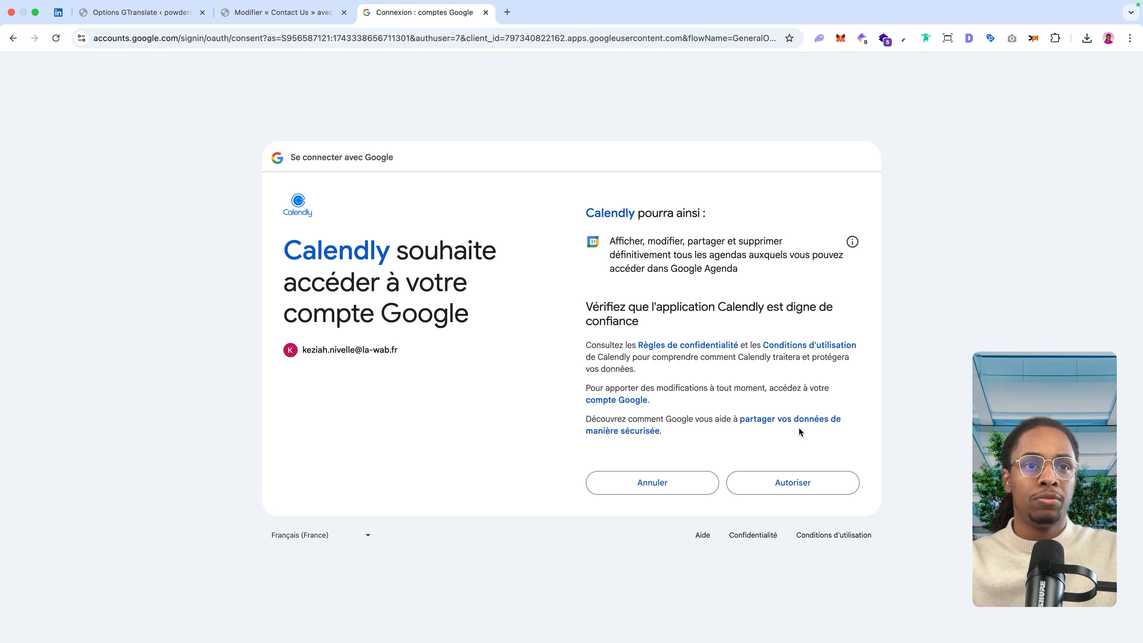
{"action": "left_click", "coordinate": [792, 483]}
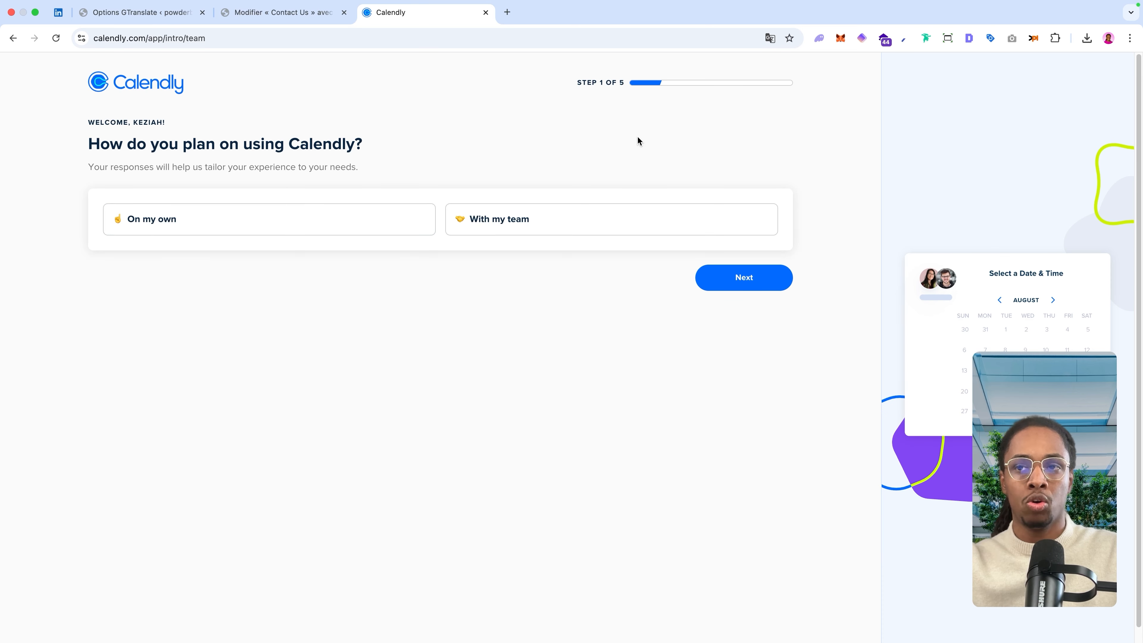
- Answer the onboarding questions by choosing On my own as the usage and Sales as the role
{"action": "left_click", "coordinate": [270, 219]}
{"action": "left_click", "coordinate": [752, 281]}
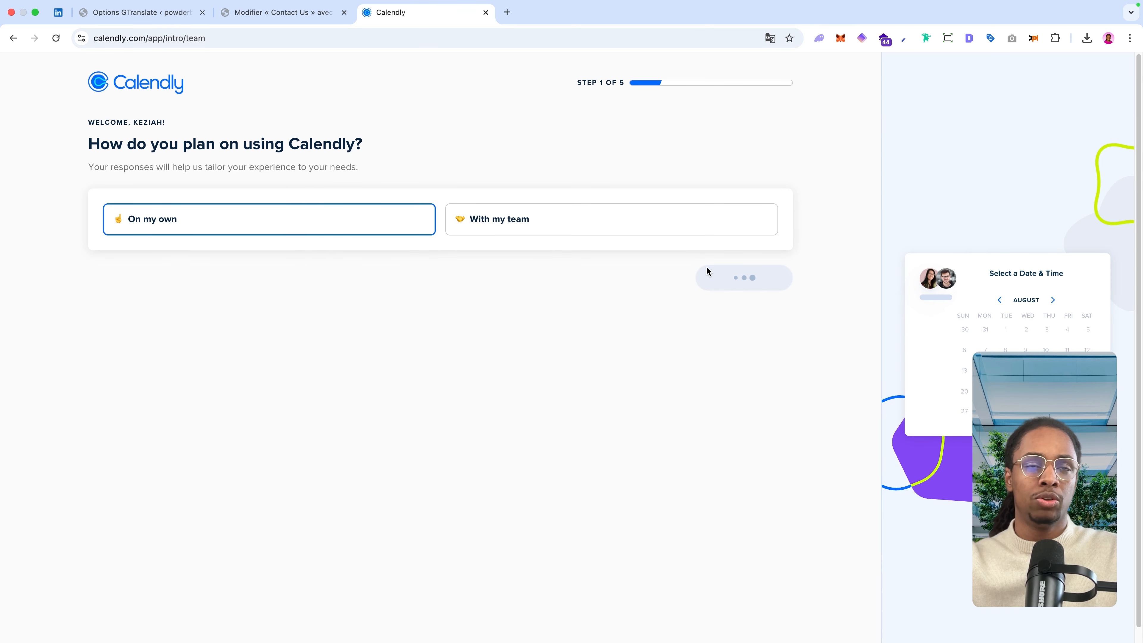
{"action": "left_click", "coordinate": [510, 217]}
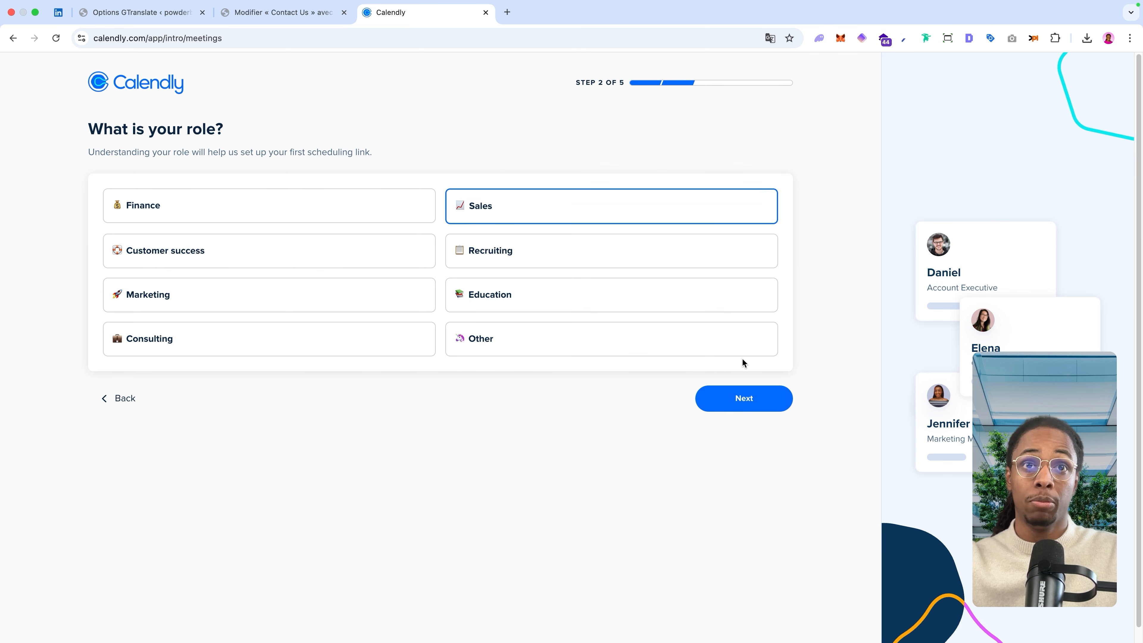
{"action": "left_click", "coordinate": [744, 398]}
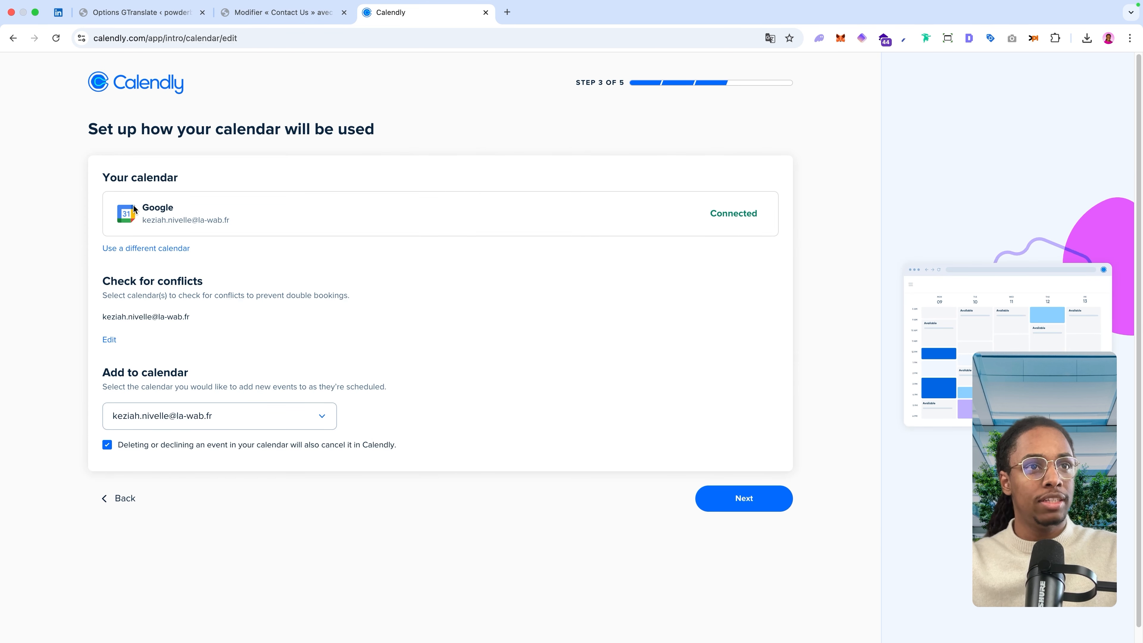
- Check the alternative calendar providers and continue the setup with the connected Google calendar
{"action": "left_click", "coordinate": [150, 250]}
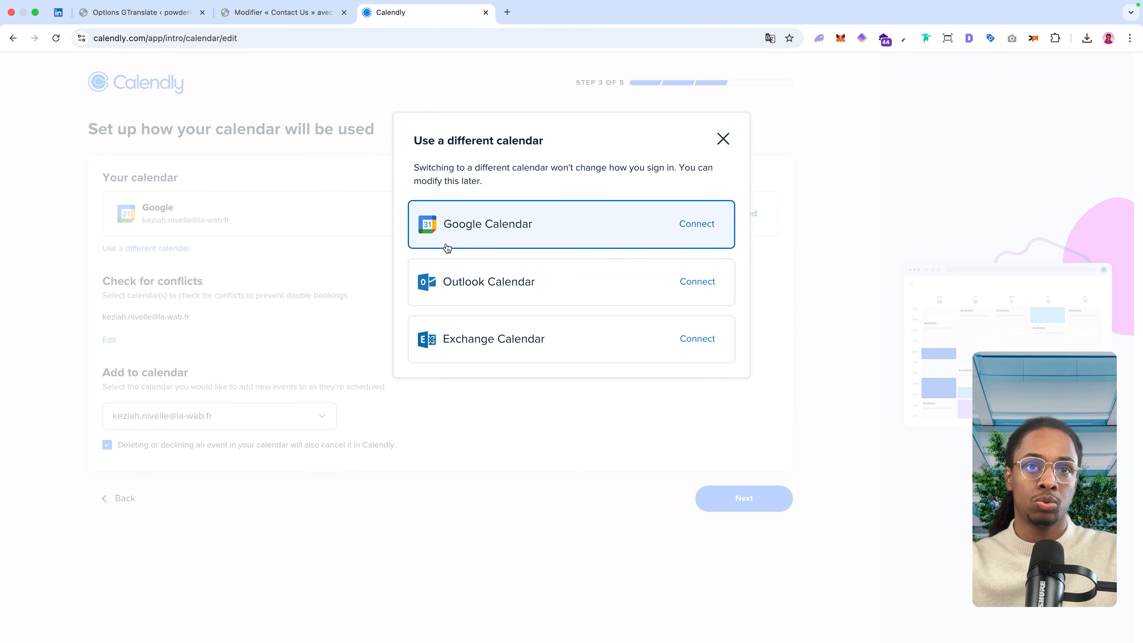
{"action": "left_click", "coordinate": [723, 139]}
{"action": "scroll", "coordinate": [729, 405], "scroll_direction": "down", "scroll_amount": 1}
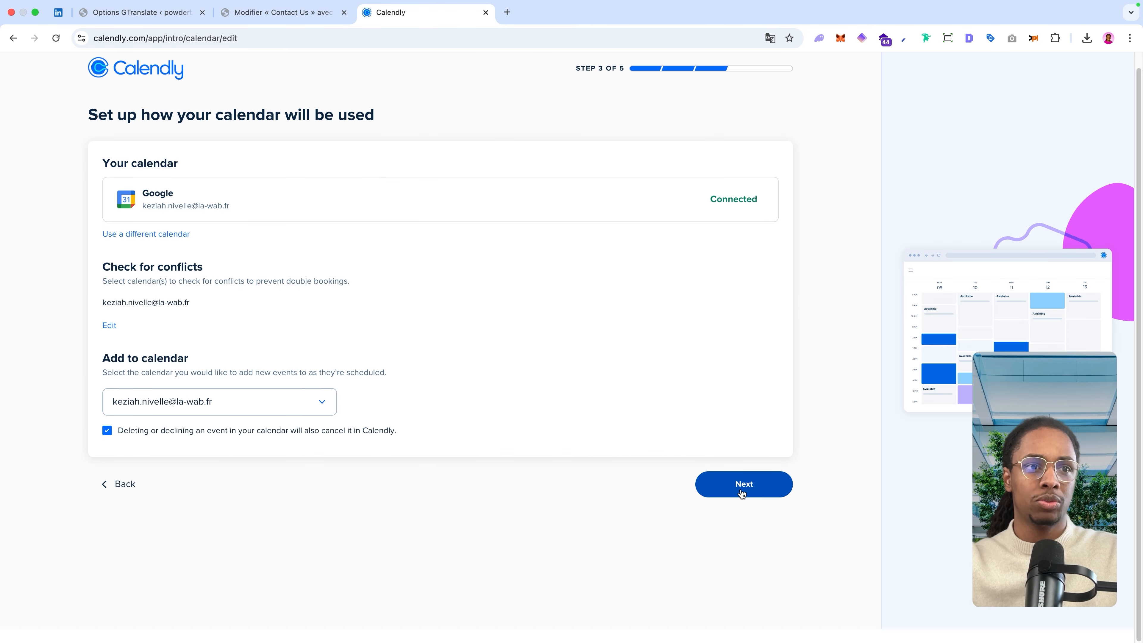
{"action": "left_click", "coordinate": [742, 489]}
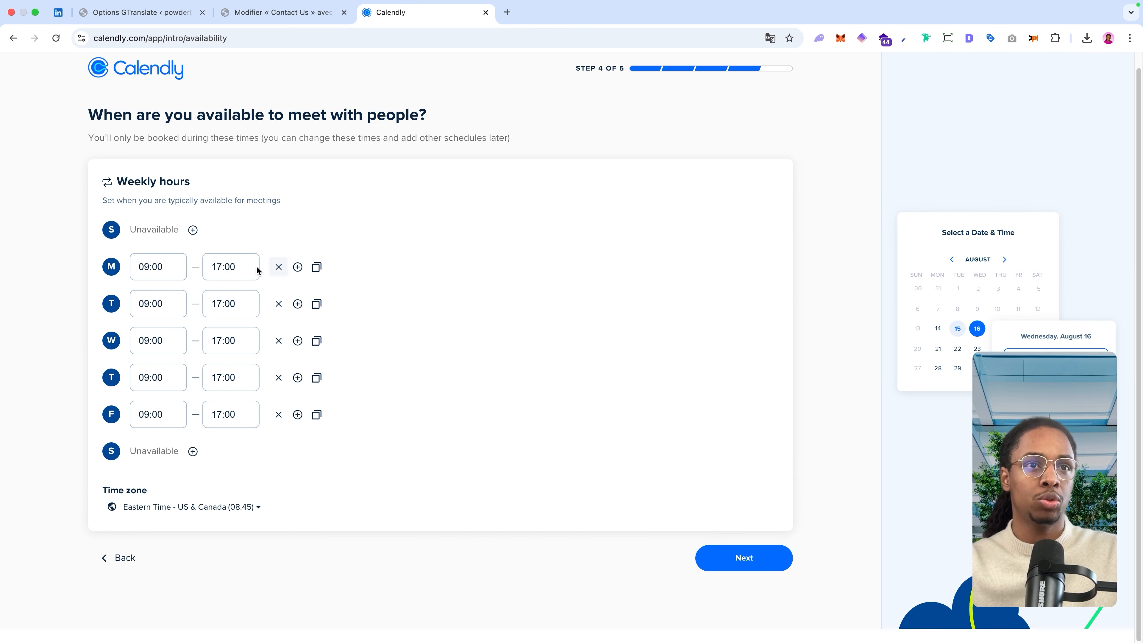
- Split Monday's availability into two time ranges, 09:00 to 12:00 and 14:00 to 18:00
{"action": "left_click", "coordinate": [166, 273]}
{"action": "left_click", "coordinate": [374, 284]}
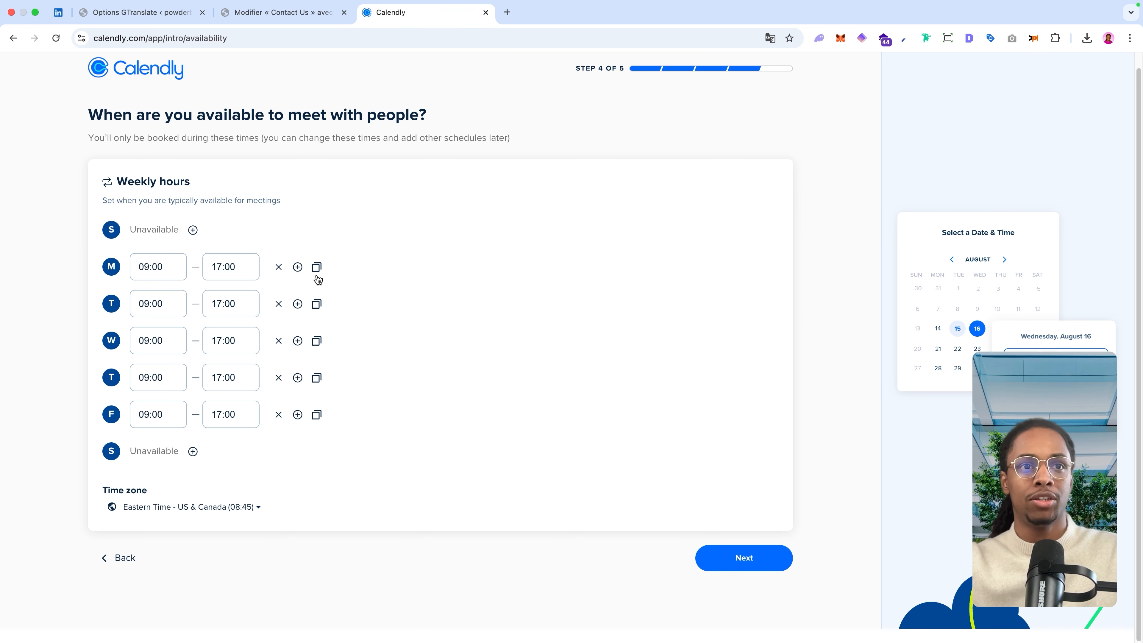
{"action": "left_click", "coordinate": [297, 267]}
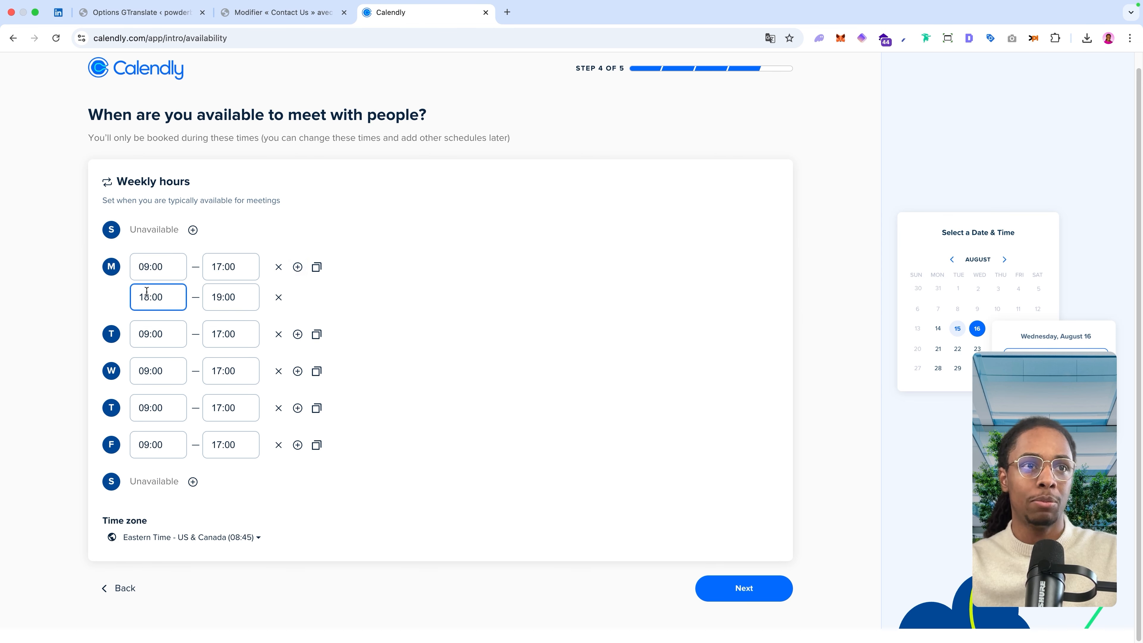
{"action": "left_click", "coordinate": [162, 272]}
{"action": "left_click", "coordinate": [218, 268]}
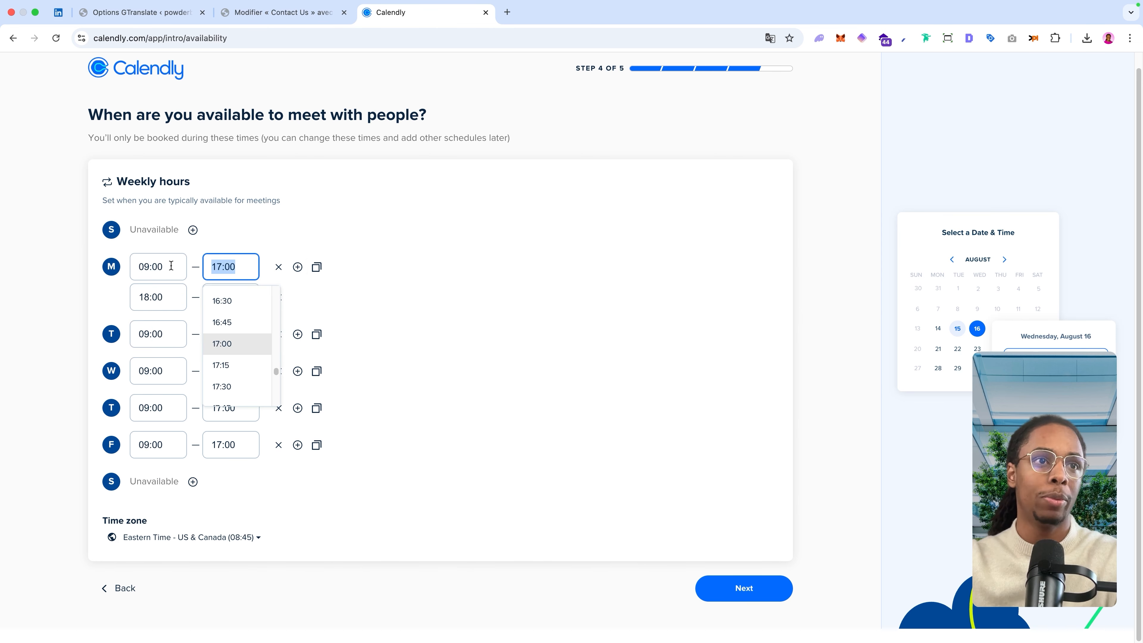
{"action": "type", "text": "12"}
{"action": "double_click", "coordinate": [156, 296]}
{"action": "triple_click", "coordinate": [156, 295]}
{"action": "type", "text": "14"}
{"action": "left_click", "coordinate": [234, 296]}
{"action": "type", "text": "18"}
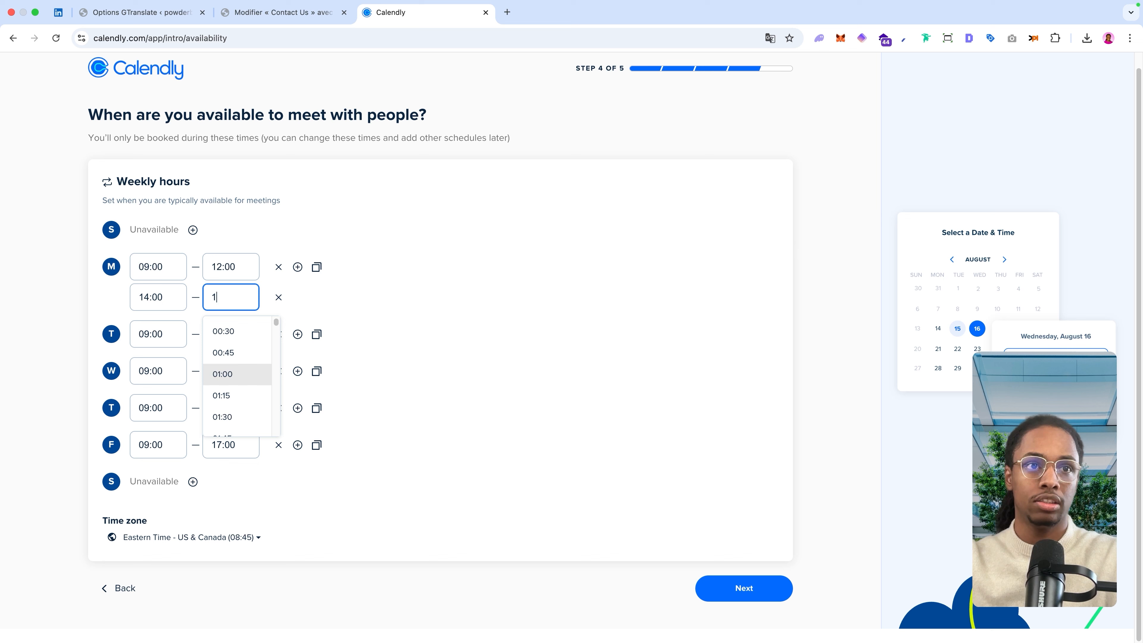
- Copy Monday's hours to Tuesday, Wednesday, Thursday and Friday
{"action": "left_click", "coordinate": [317, 267]}
{"action": "left_click", "coordinate": [419, 230]}
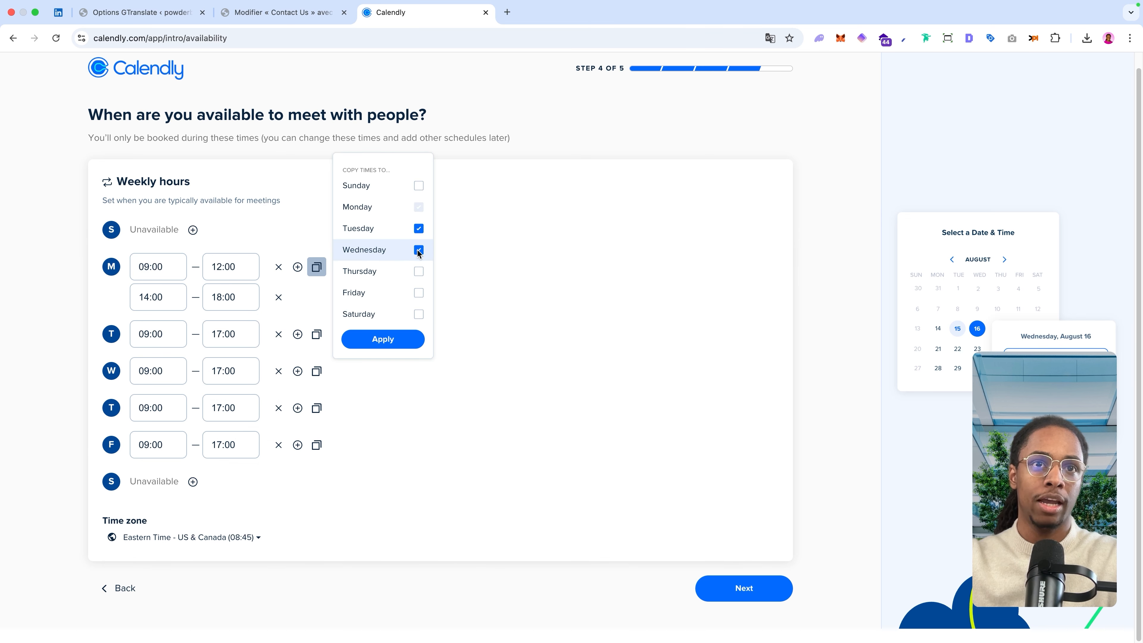
{"action": "left_click", "coordinate": [419, 250]}
{"action": "left_click", "coordinate": [419, 271]}
{"action": "left_click", "coordinate": [418, 293]}
{"action": "left_click", "coordinate": [383, 339]}
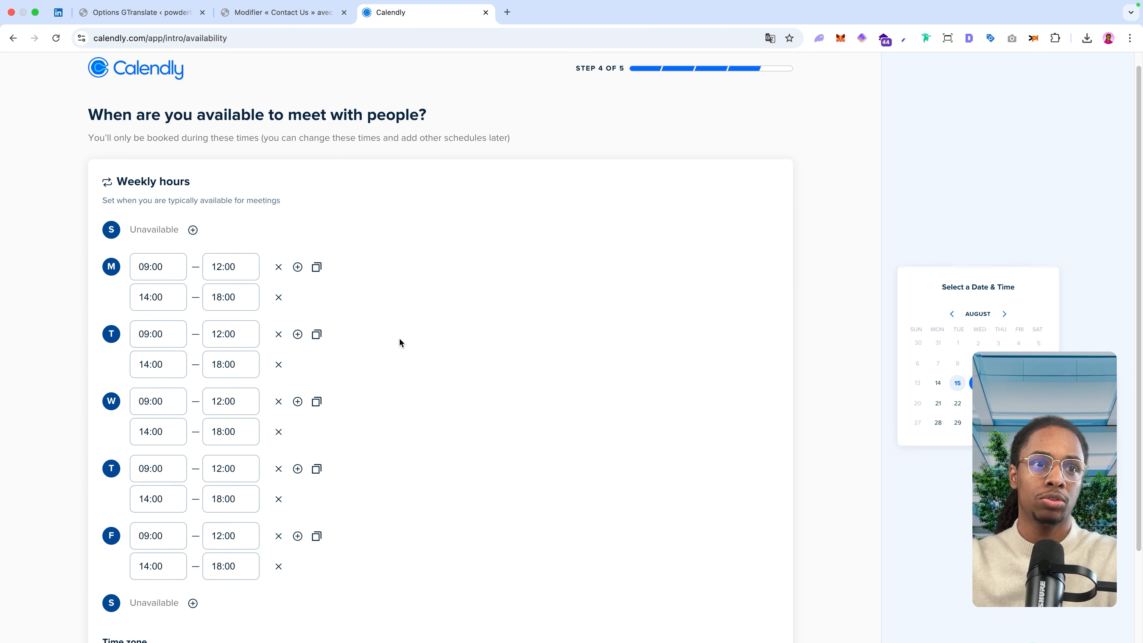
- Remove both of Friday's time ranges from the weekly hours
{"action": "scroll", "coordinate": [365, 353], "scroll_direction": "down", "scroll_amount": 5}
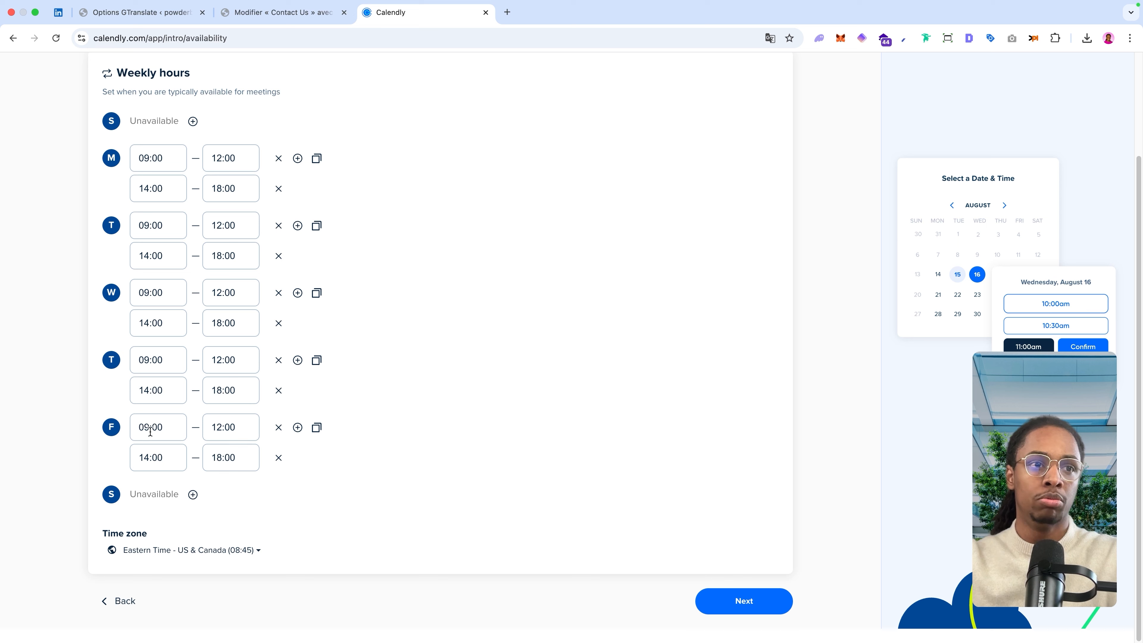
{"action": "left_click", "coordinate": [278, 457]}
{"action": "left_click", "coordinate": [277, 455]}
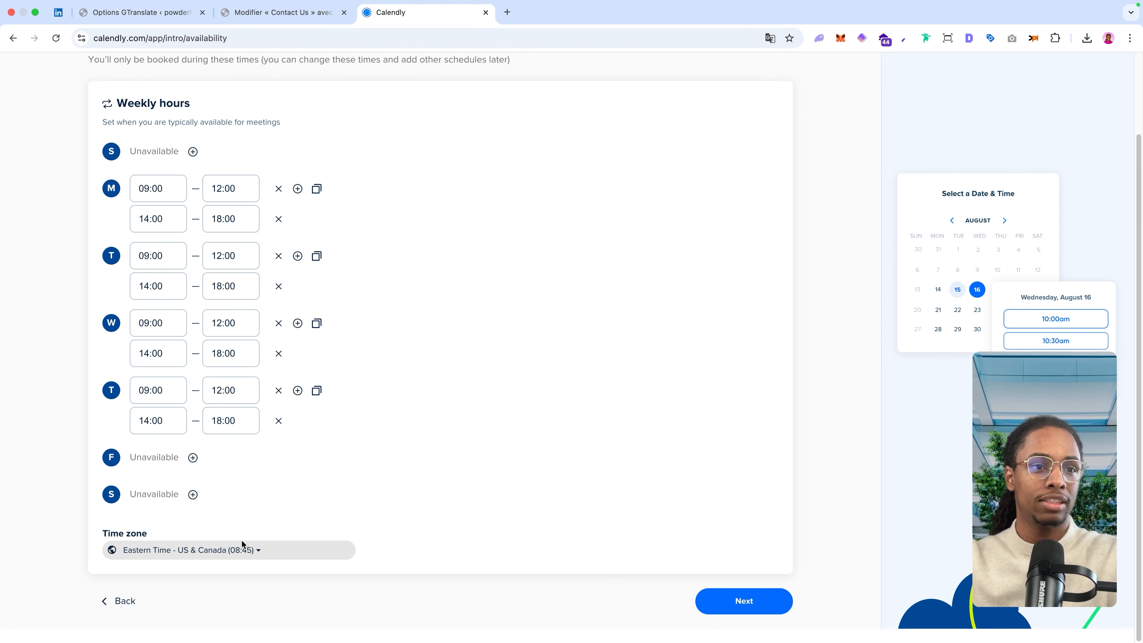
- Set the availability time zone to Central European Time and proceed to the meeting location question
{"action": "left_click", "coordinate": [254, 554]}
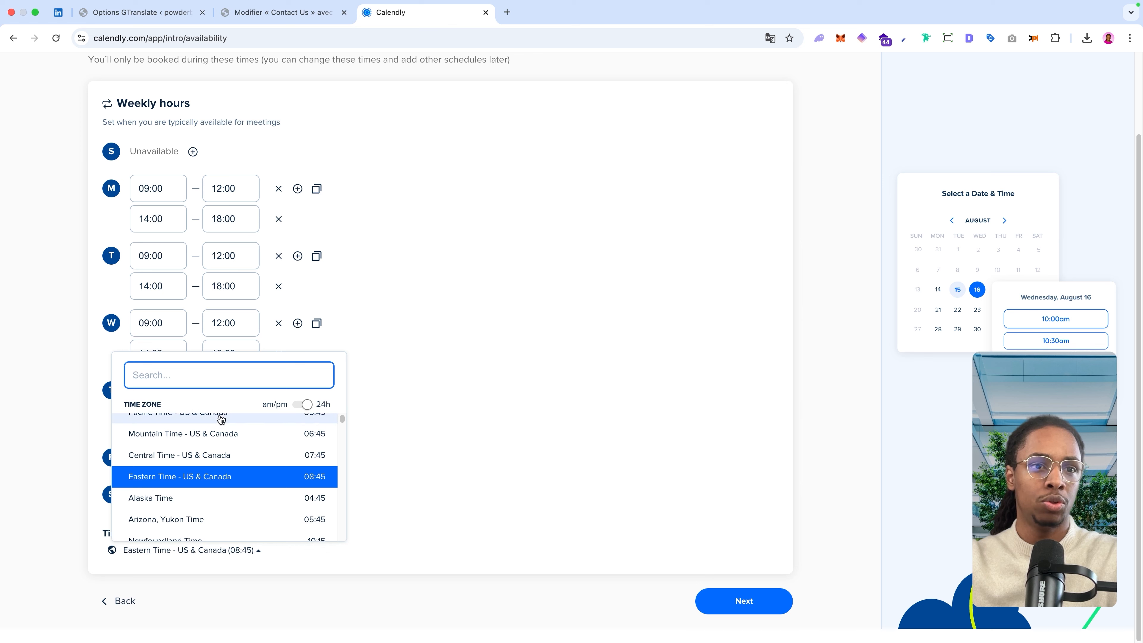
{"action": "type", "text": "pari"}
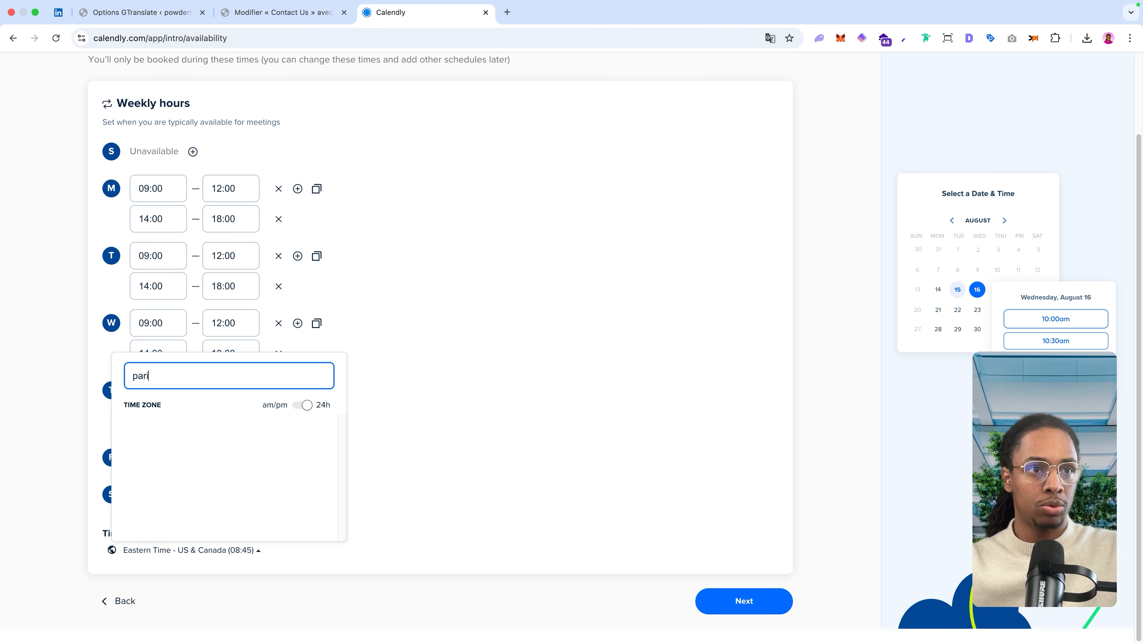
{"action": "type", "text": "s"}
{"action": "key", "text": "super+a"}
{"action": "key", "text": "BackSpace"}
{"action": "scroll", "coordinate": [199, 472], "scroll_direction": "down", "scroll_amount": 5}
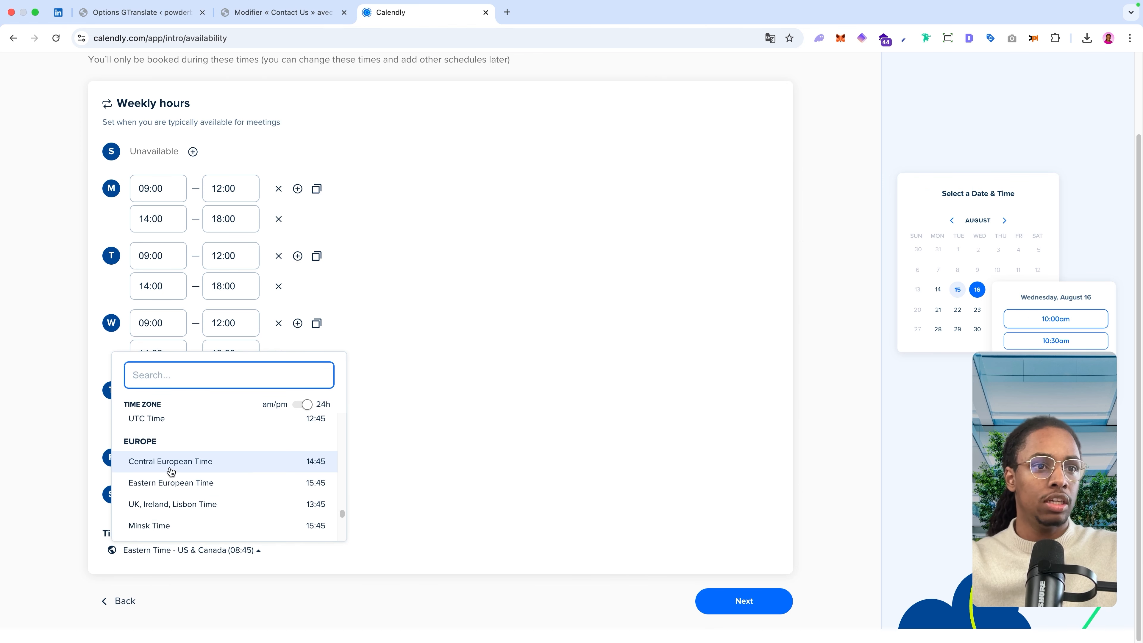
{"action": "left_click", "coordinate": [218, 466]}
{"action": "left_click", "coordinate": [727, 602]}
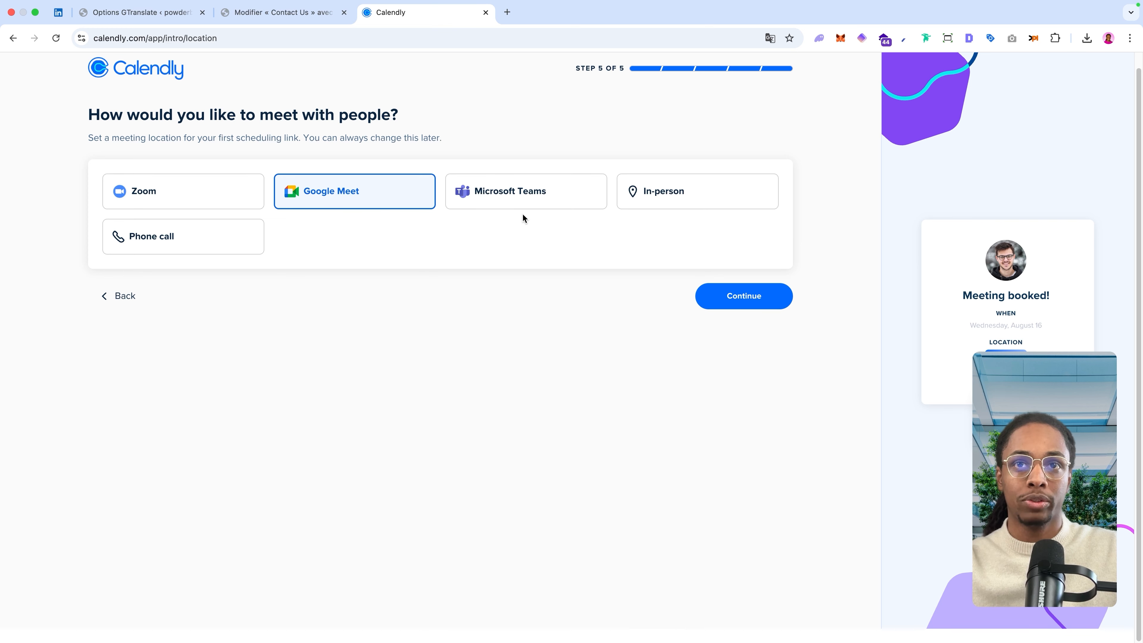
- Compare the meeting location options, choose Google Meet and complete the onboarding
{"action": "left_click", "coordinate": [676, 206]}
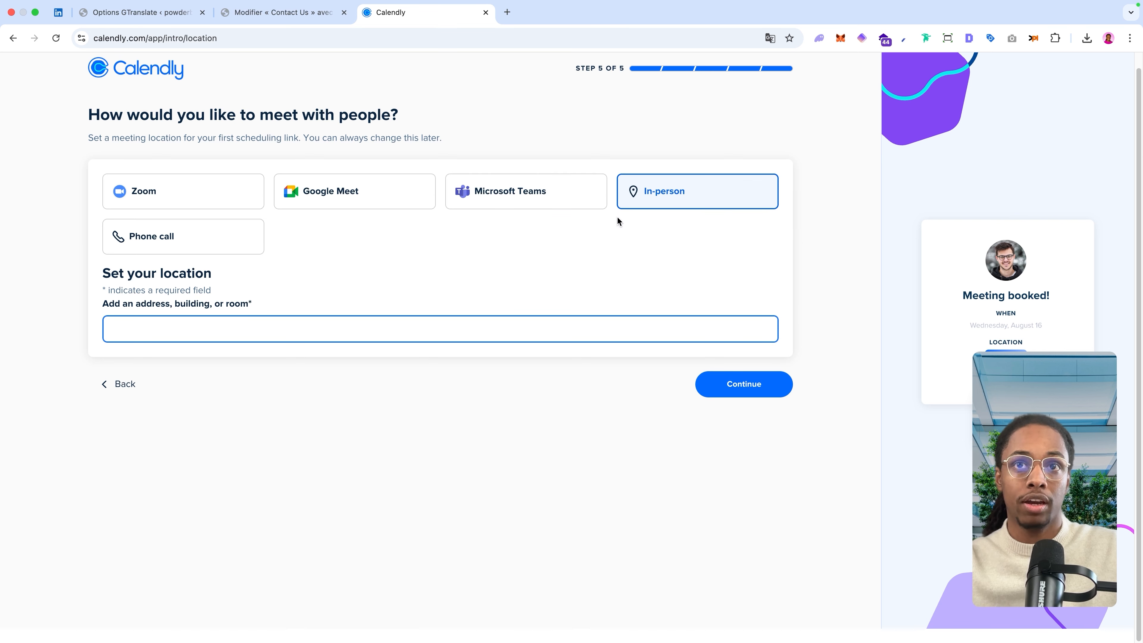
{"action": "left_click", "coordinate": [204, 249]}
{"action": "left_click", "coordinate": [301, 205]}
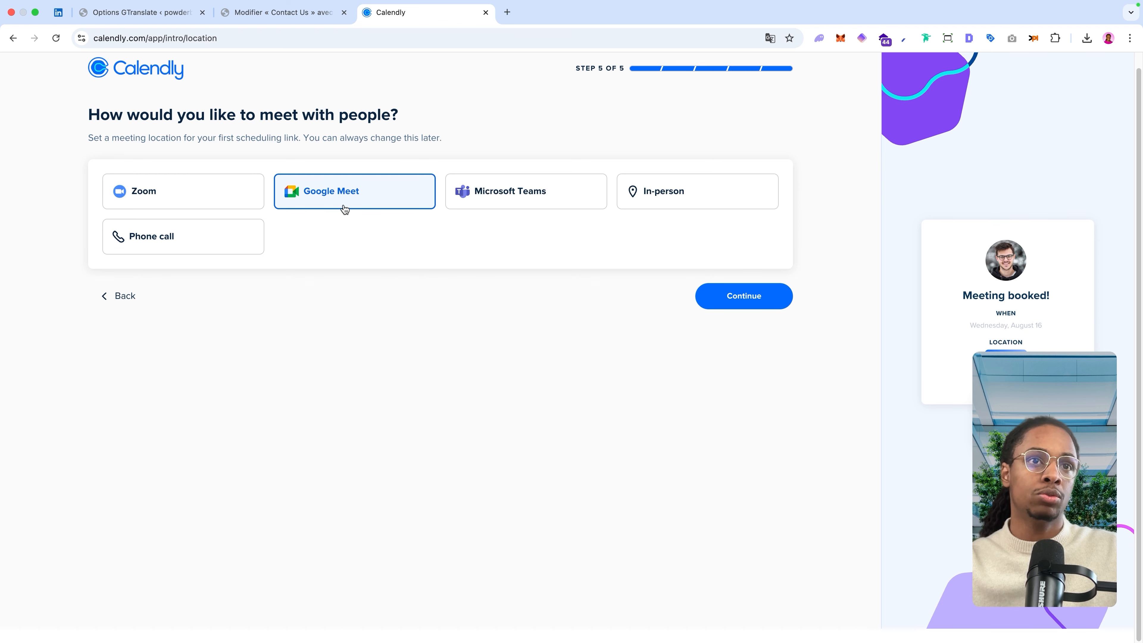
{"action": "left_click", "coordinate": [521, 203]}
{"action": "left_click", "coordinate": [303, 209]}
{"action": "left_click", "coordinate": [239, 204]}
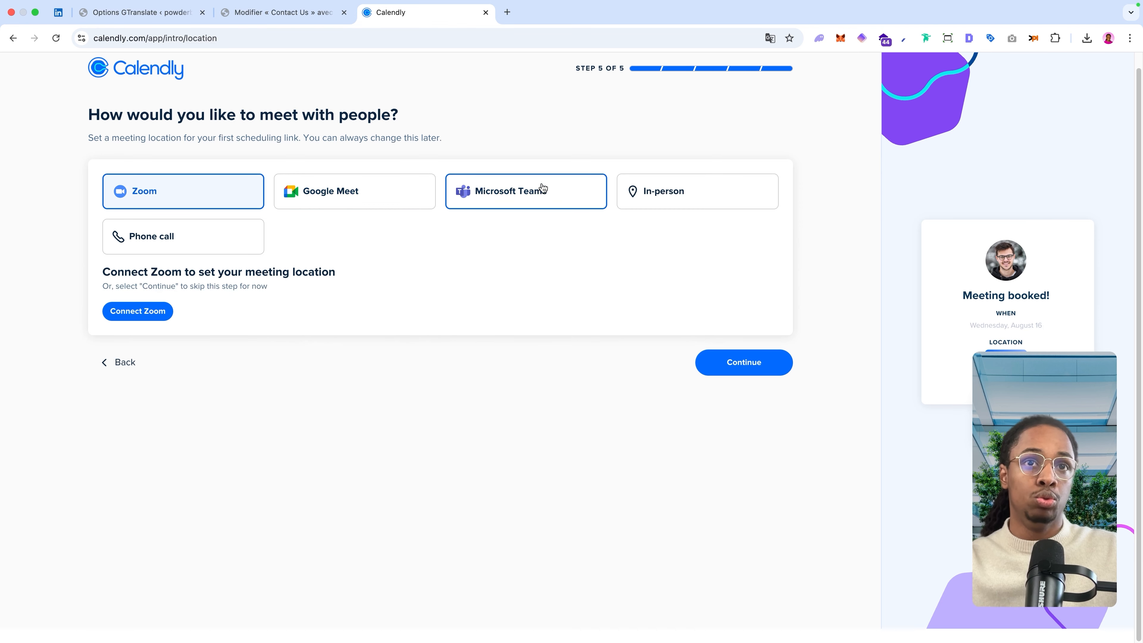
{"action": "left_click", "coordinate": [377, 194]}
{"action": "left_click", "coordinate": [748, 307]}
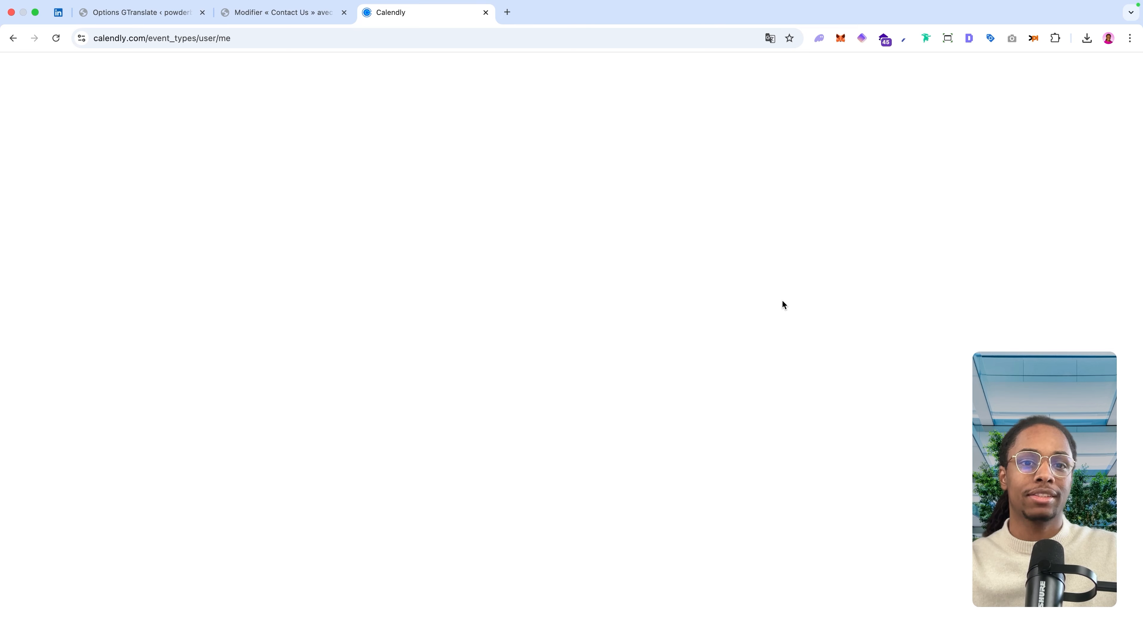
- Open the 30 Minute Meeting event type and review its scheduling settings
{"action": "left_click", "coordinate": [264, 272]}
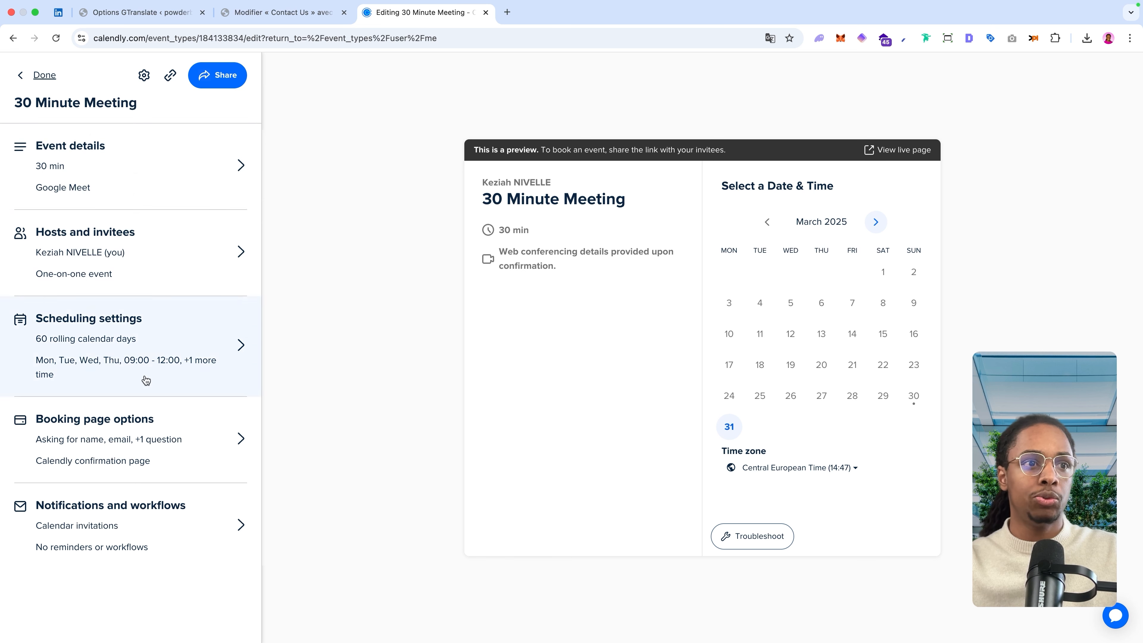
{"action": "left_click", "coordinate": [194, 333]}
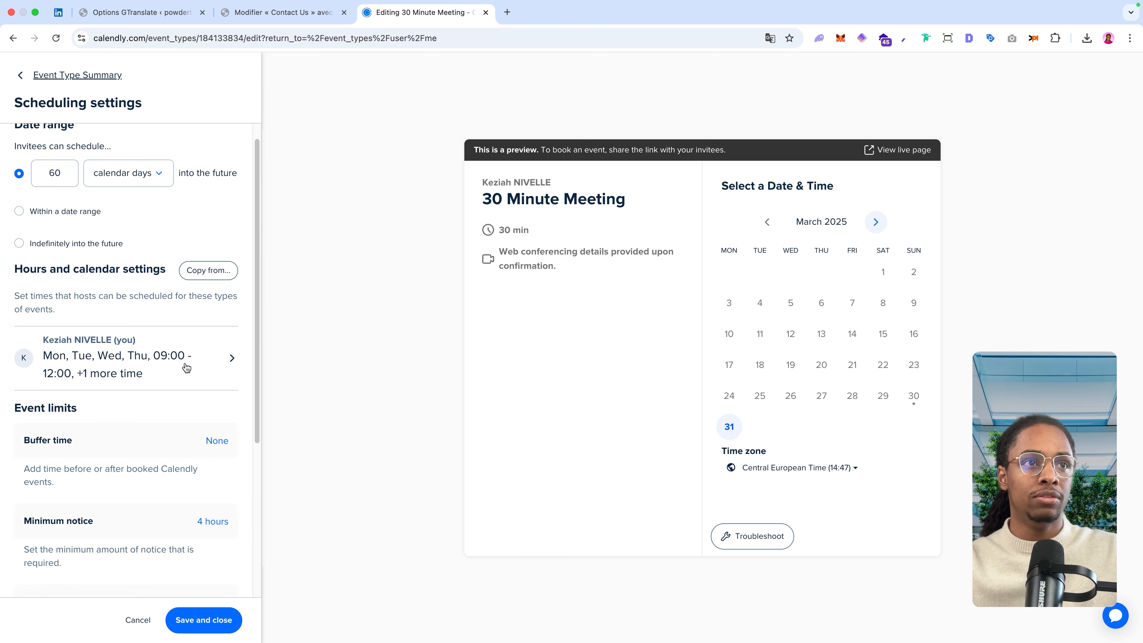
{"action": "left_click", "coordinate": [21, 77]}
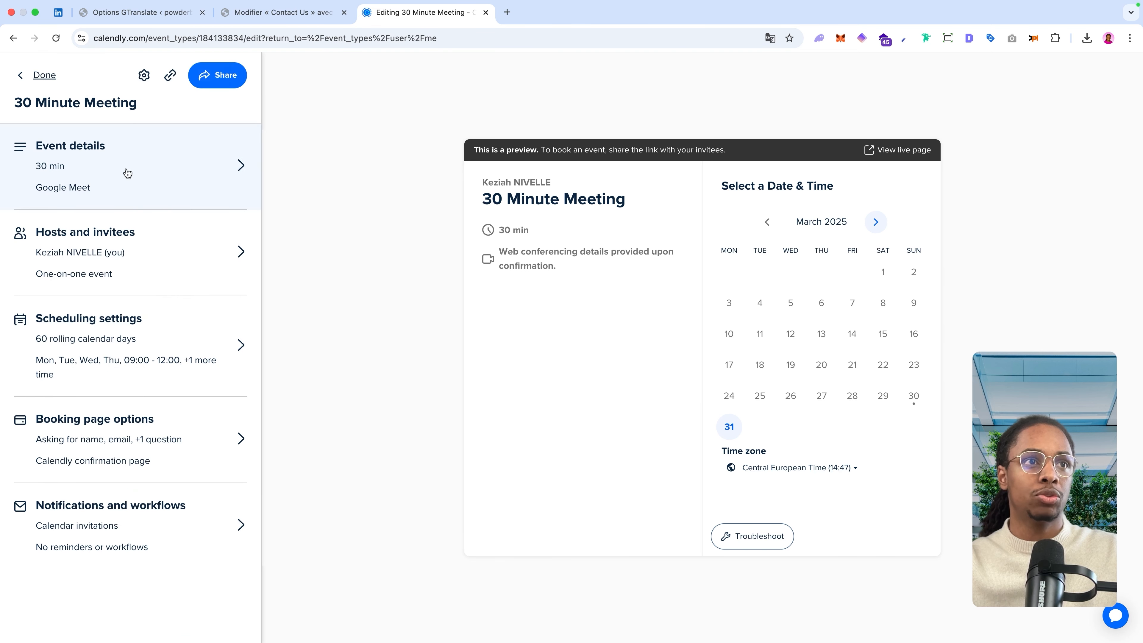
- Try a 15 min duration in the meeting's event details and leave without saving
{"action": "left_click", "coordinate": [173, 181]}
{"action": "left_click", "coordinate": [87, 233]}
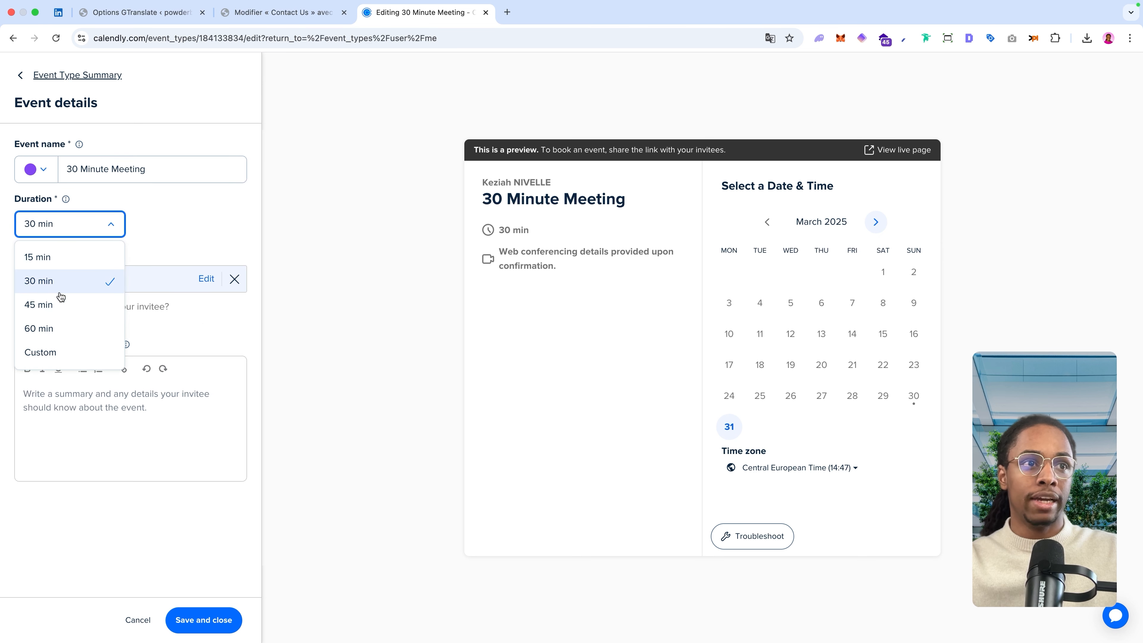
{"action": "left_click", "coordinate": [70, 353]}
{"action": "left_click", "coordinate": [85, 230]}
{"action": "left_click", "coordinate": [36, 273]}
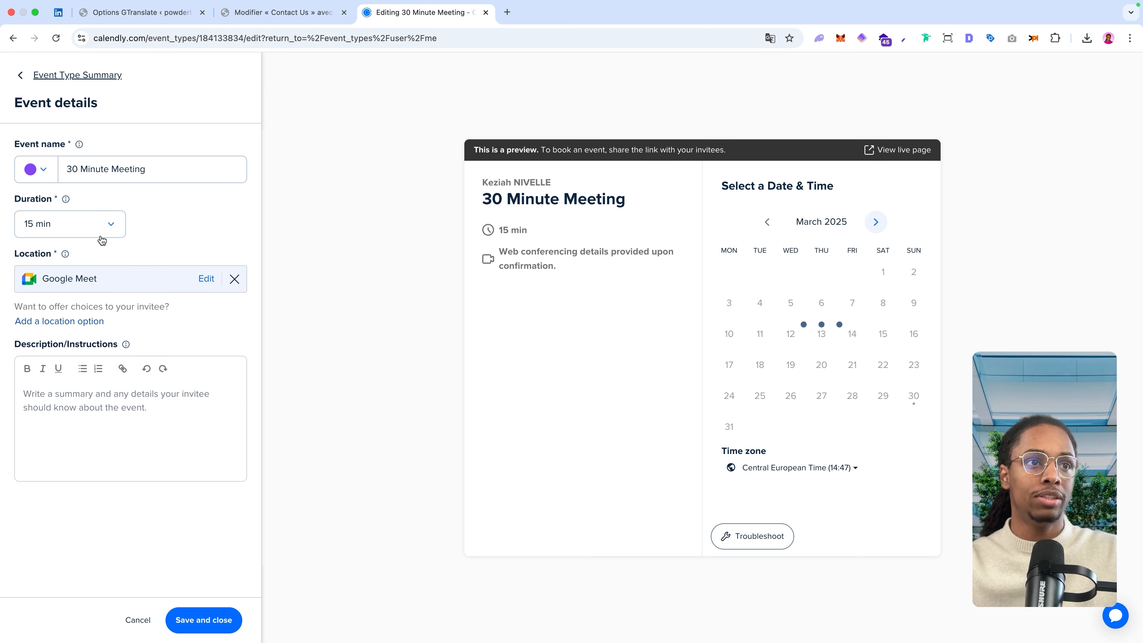
{"action": "left_click", "coordinate": [21, 80]}
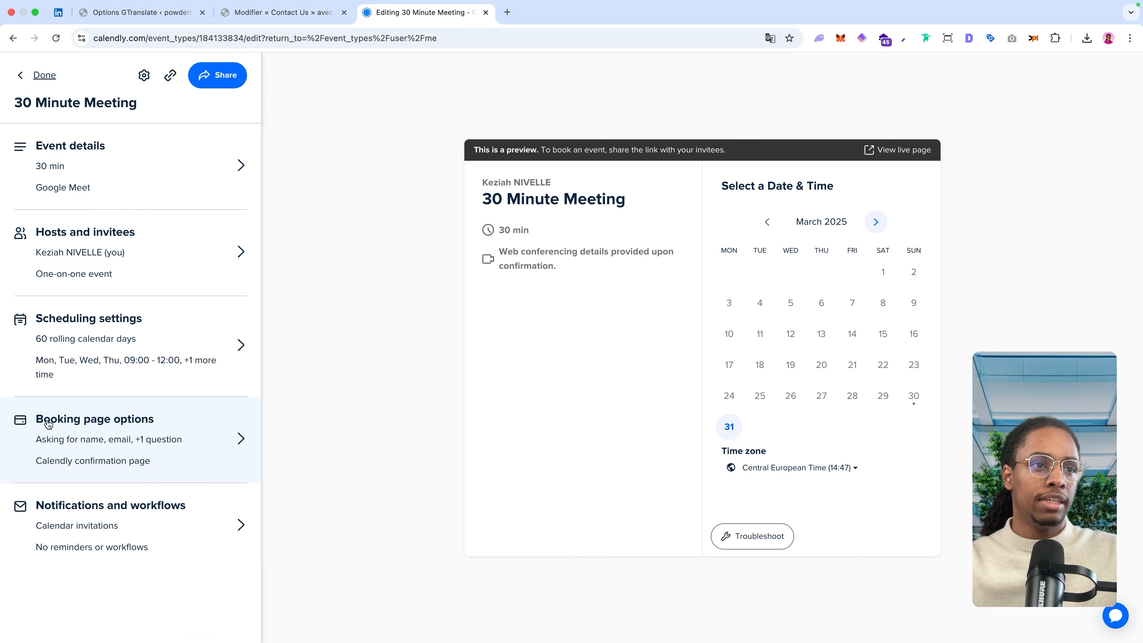
- Open the 30 Minute Meeting's booking page options and review the event link, booking form and confirmation page settings
{"action": "left_click", "coordinate": [198, 437]}
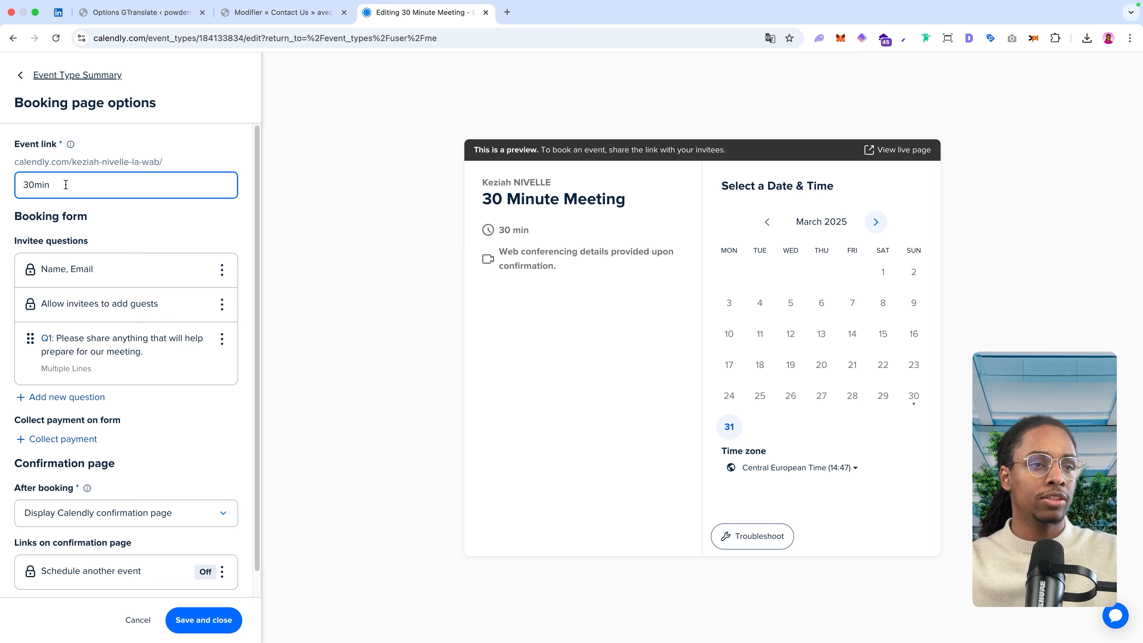
{"action": "scroll", "coordinate": [127, 217], "scroll_direction": "down", "scroll_amount": 1}
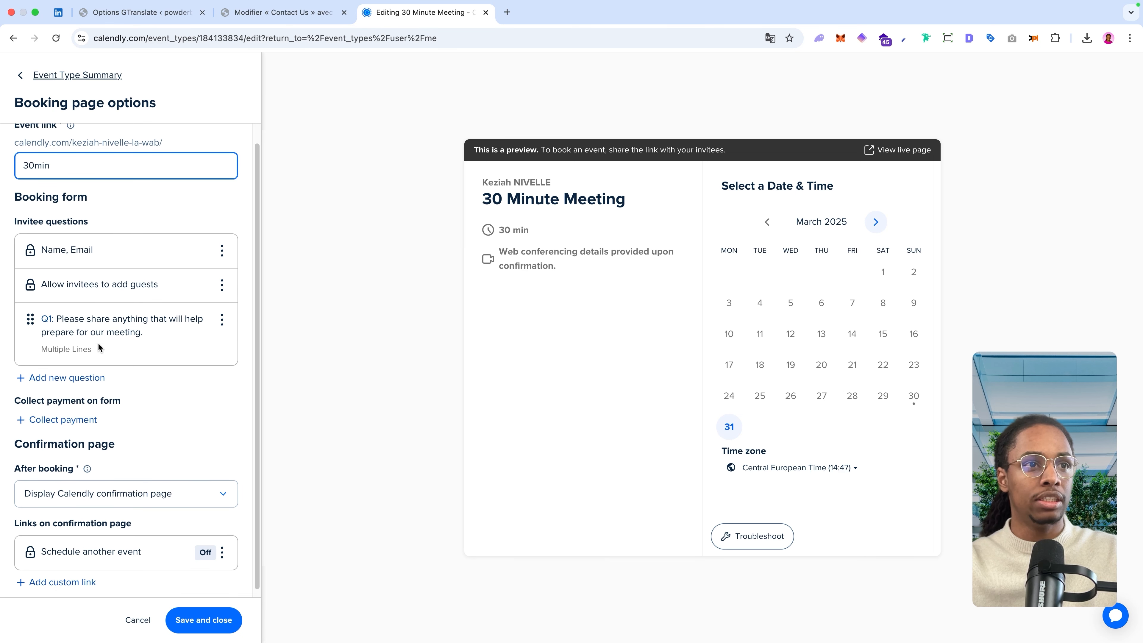
{"action": "scroll", "coordinate": [92, 363], "scroll_direction": "down", "scroll_amount": 1}
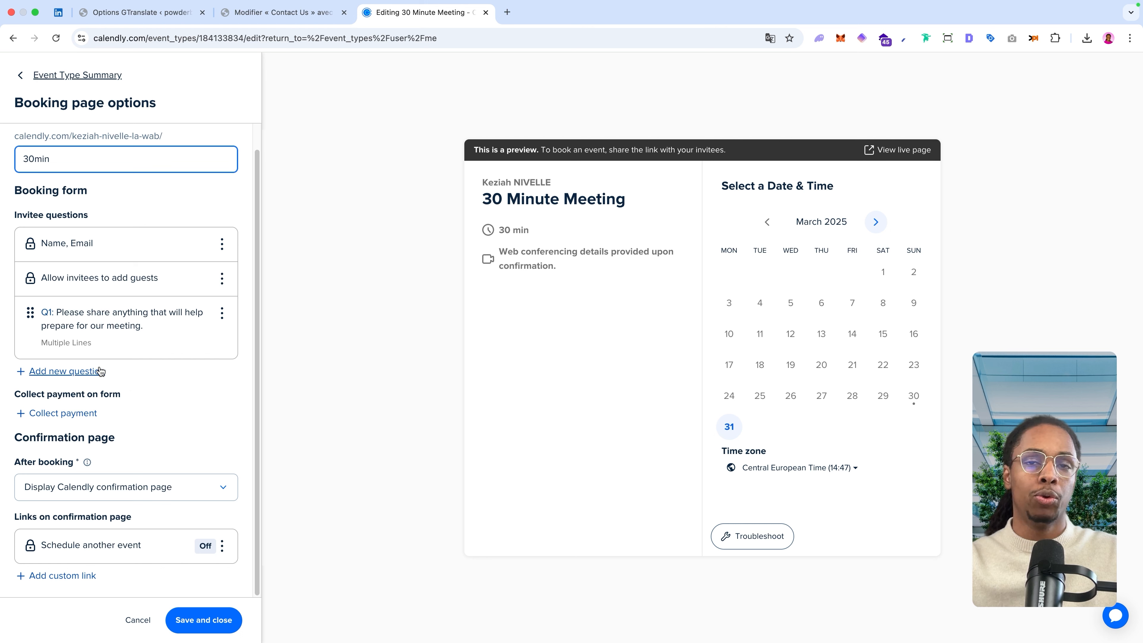
- Try a new invitee question with the Phone Number answer type, discard it and leave the event type editor
{"action": "left_click", "coordinate": [72, 377]}
{"action": "left_click", "coordinate": [516, 293]}
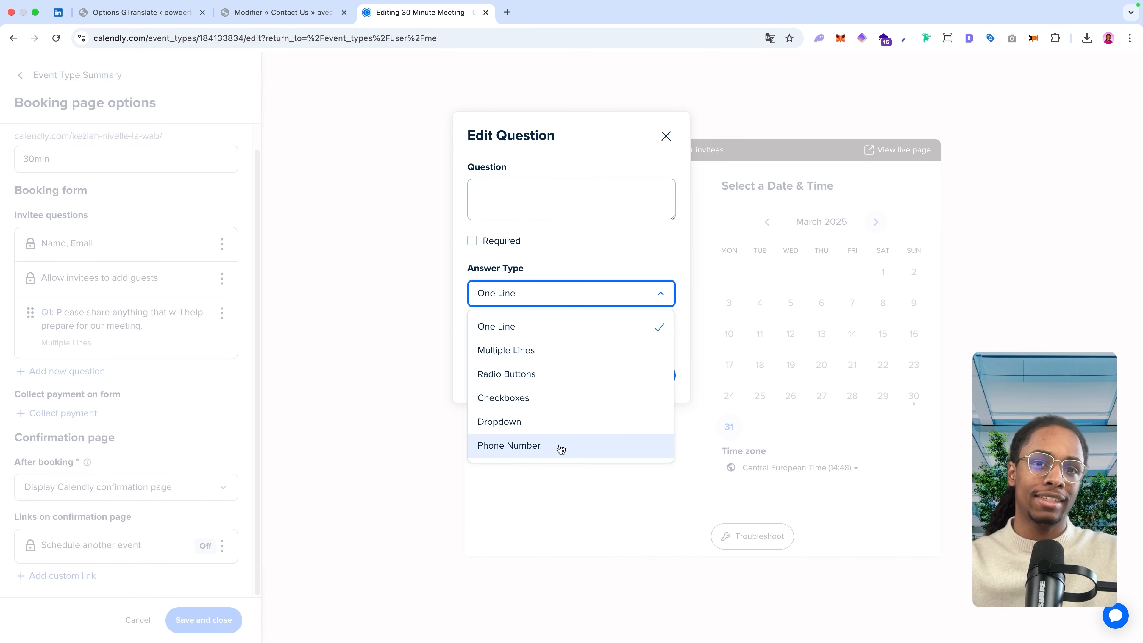
{"action": "left_click", "coordinate": [569, 444]}
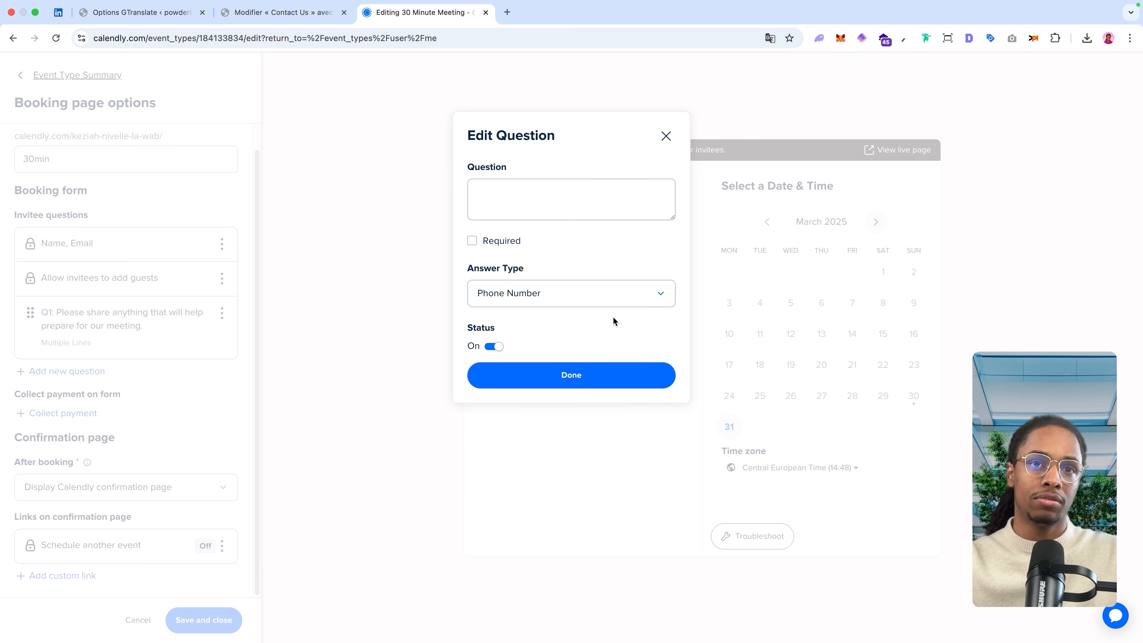
{"action": "left_click", "coordinate": [673, 134]}
{"action": "left_click", "coordinate": [204, 619]}
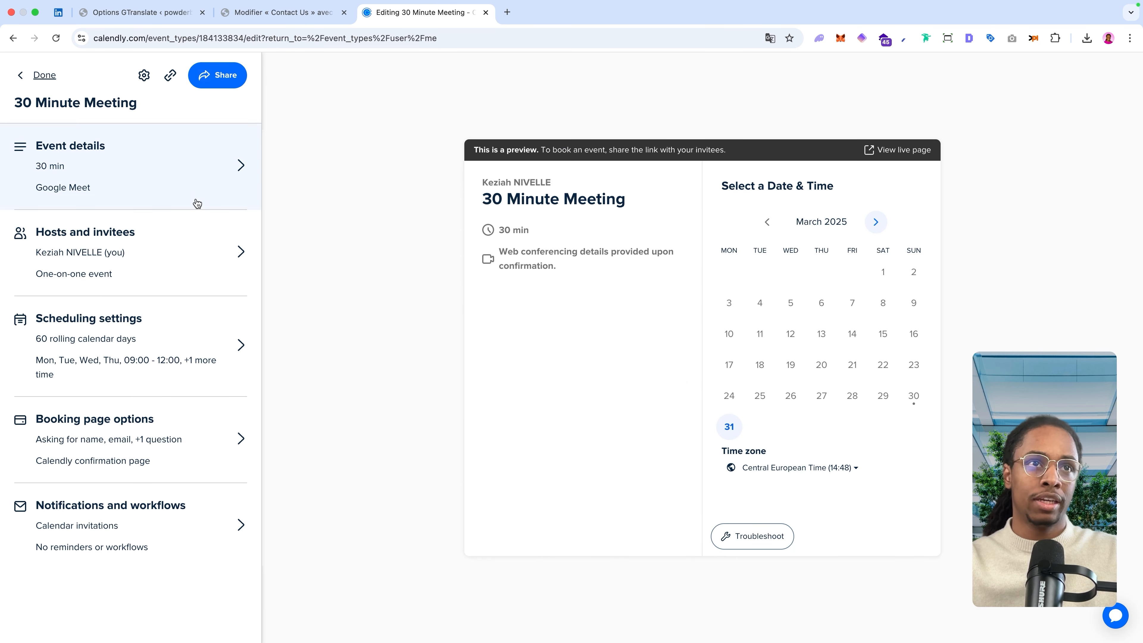
{"action": "left_click", "coordinate": [32, 77]}
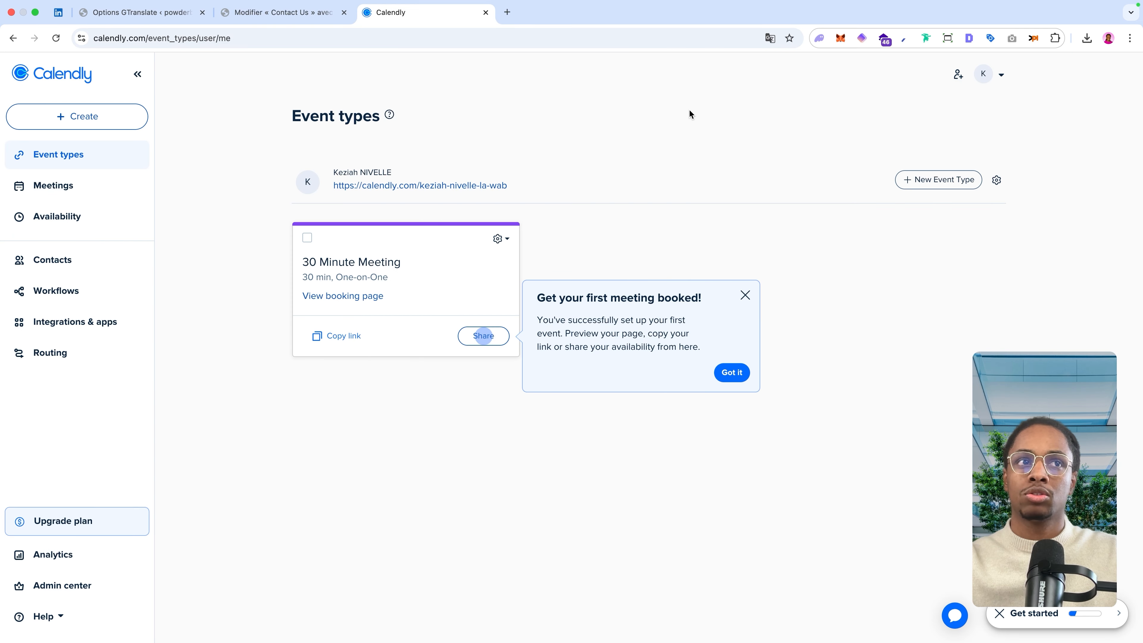
- Open the account's profile settings and set the language to French
{"action": "left_click", "coordinate": [984, 79]}
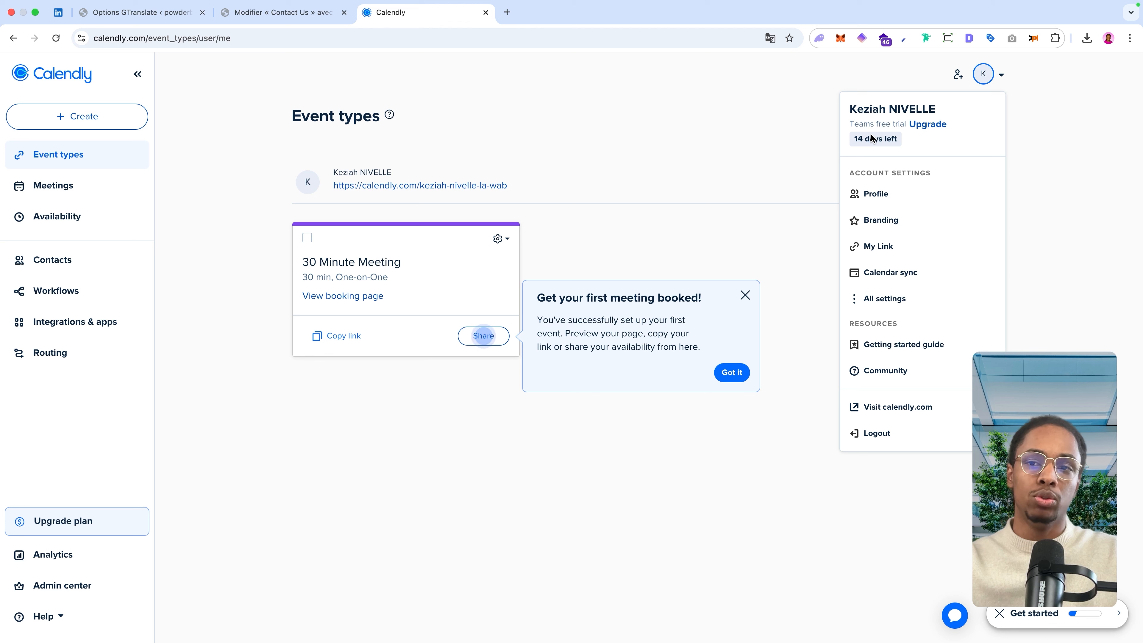
{"action": "left_click", "coordinate": [907, 302]}
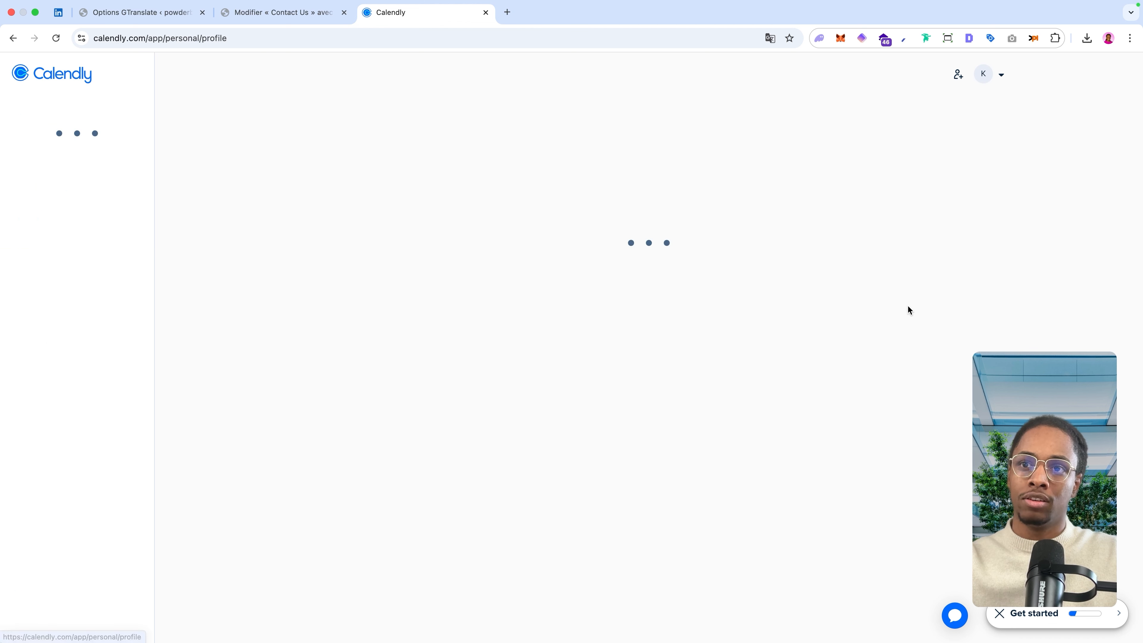
{"action": "scroll", "coordinate": [383, 361], "scroll_direction": "down", "scroll_amount": 2}
{"action": "left_click", "coordinate": [370, 386]}
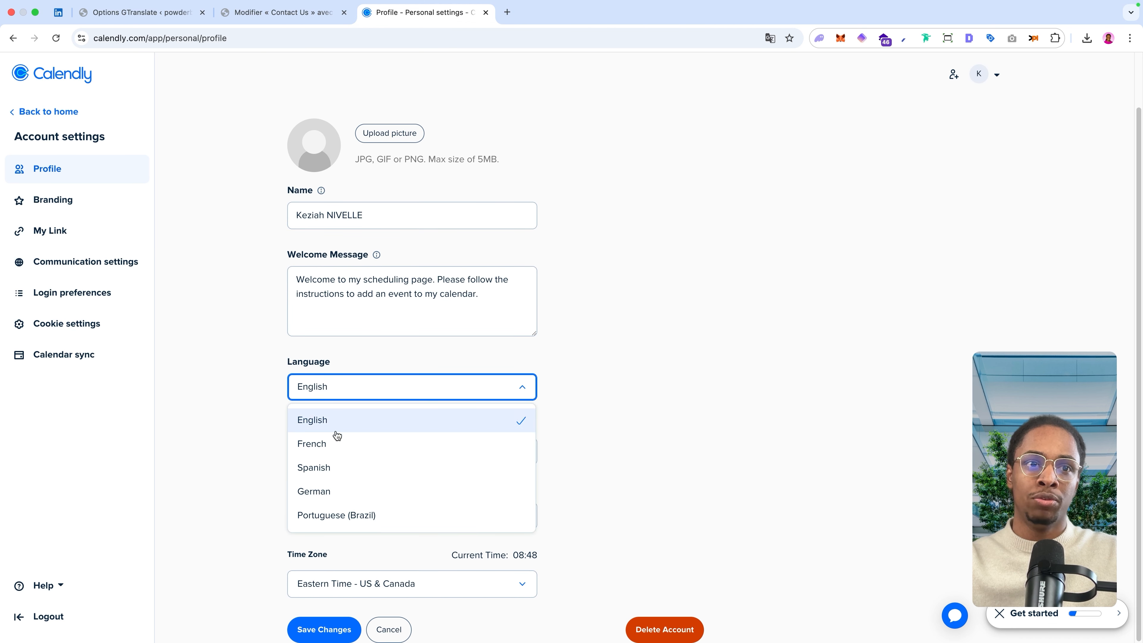
{"action": "left_click", "coordinate": [333, 443]}
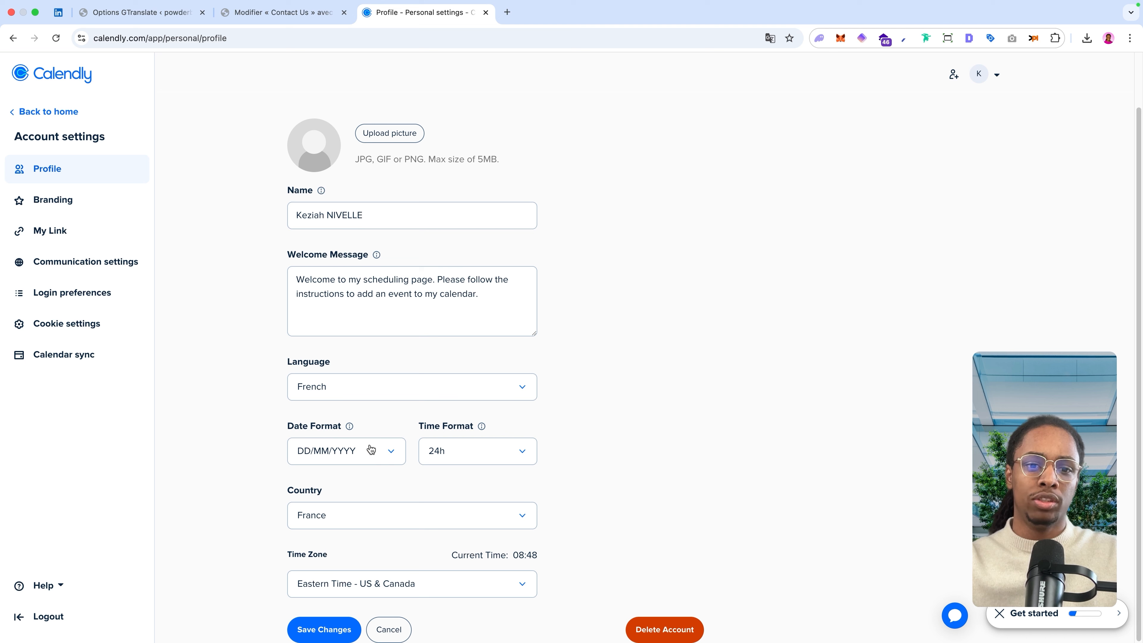
- Change the time zone in the profile settings
{"action": "left_click", "coordinate": [449, 585]}
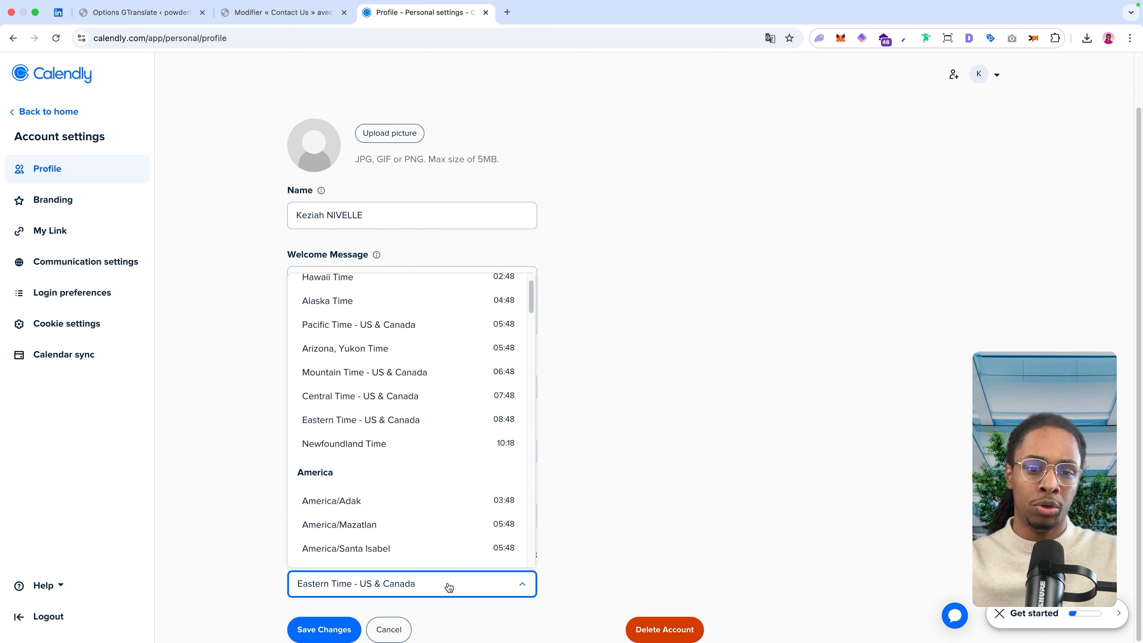
{"action": "scroll", "coordinate": [446, 453], "scroll_direction": "down", "scroll_amount": 10}
{"action": "scroll", "coordinate": [445, 455], "scroll_direction": "down", "scroll_amount": 8}
{"action": "left_click", "coordinate": [449, 441]}
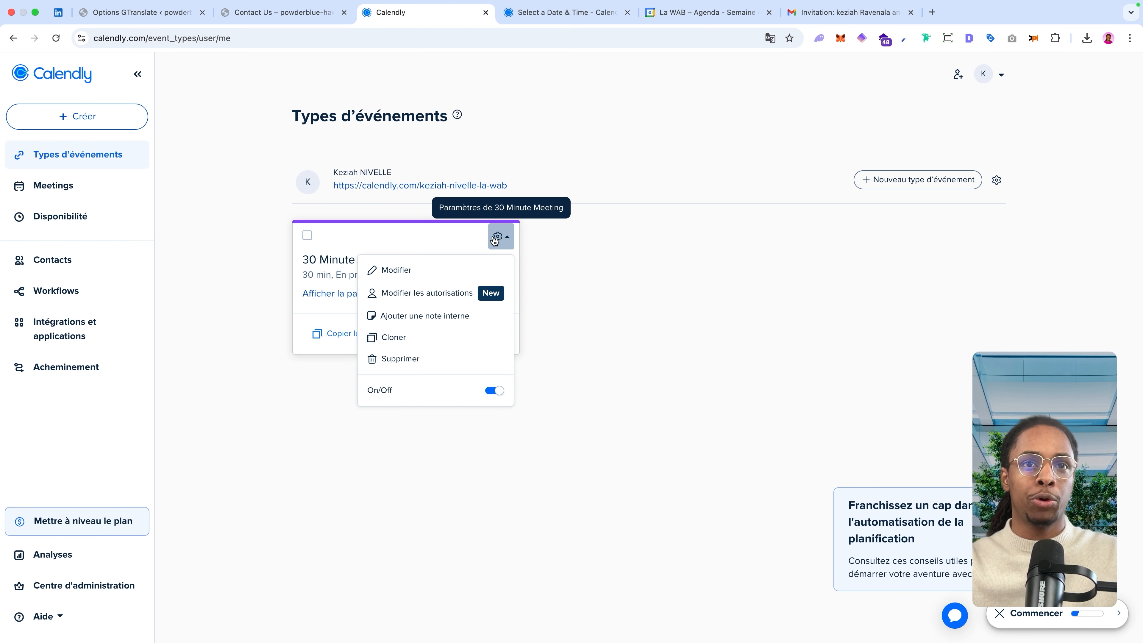
- Edit the 30 Minute Meeting event type and change its invitee language to Français
{"action": "left_click", "coordinate": [432, 278]}
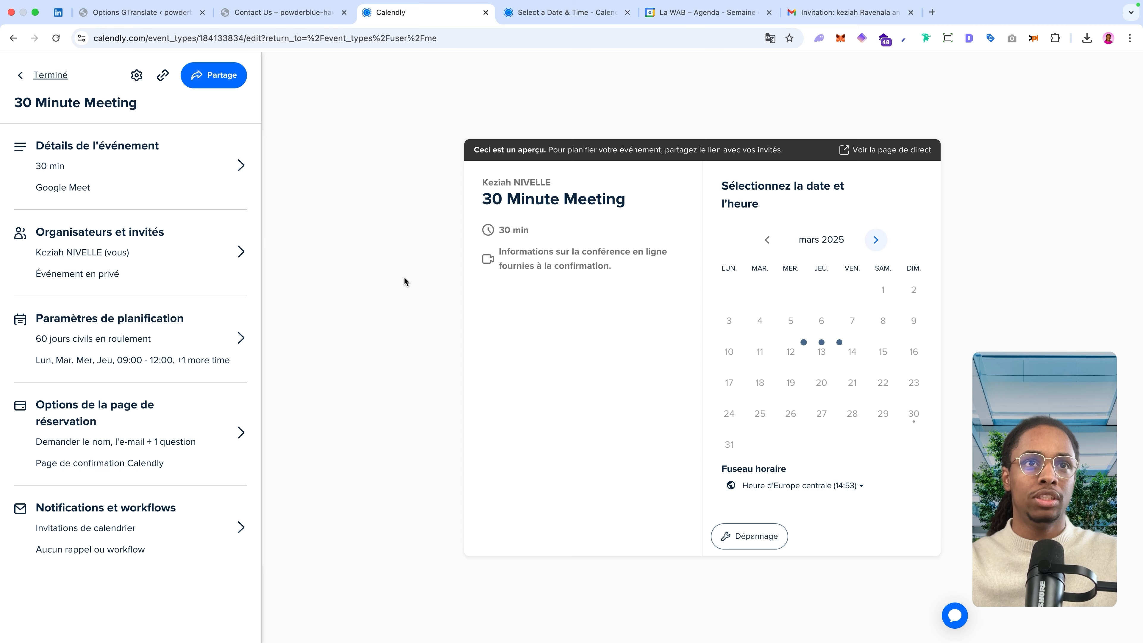
{"action": "left_click", "coordinate": [137, 76]}
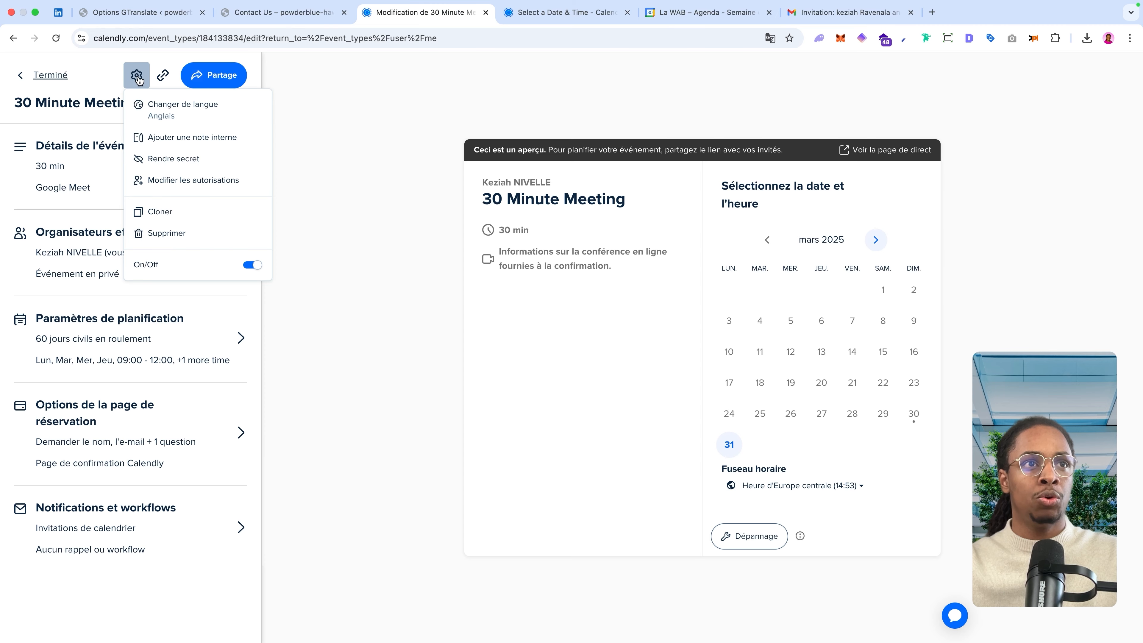
{"action": "left_click", "coordinate": [180, 116]}
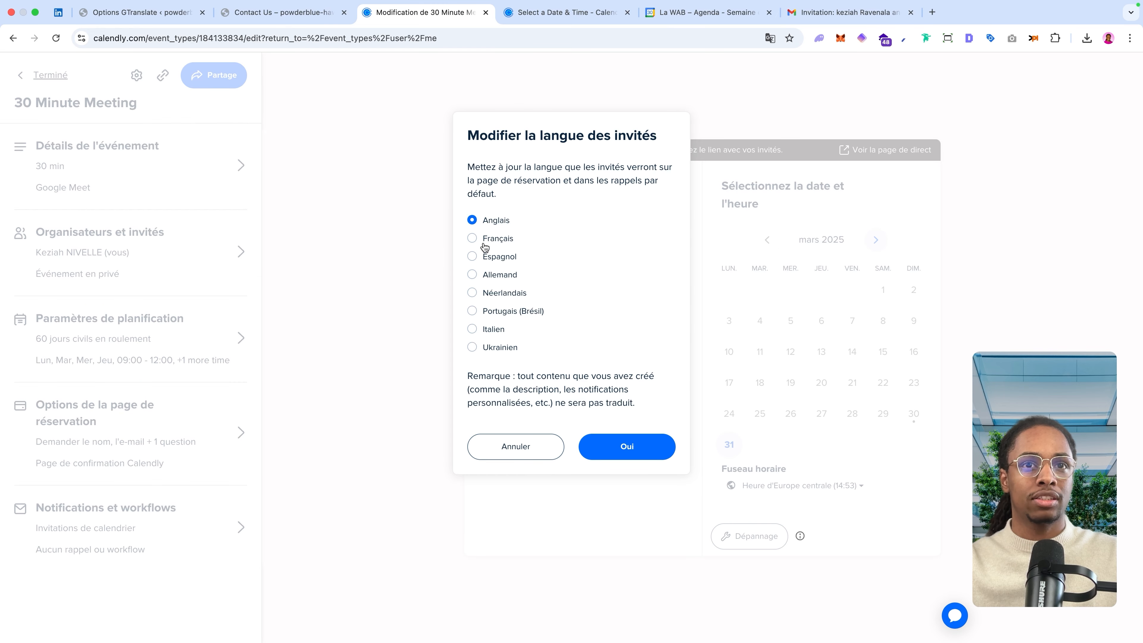
{"action": "left_click", "coordinate": [616, 445]}
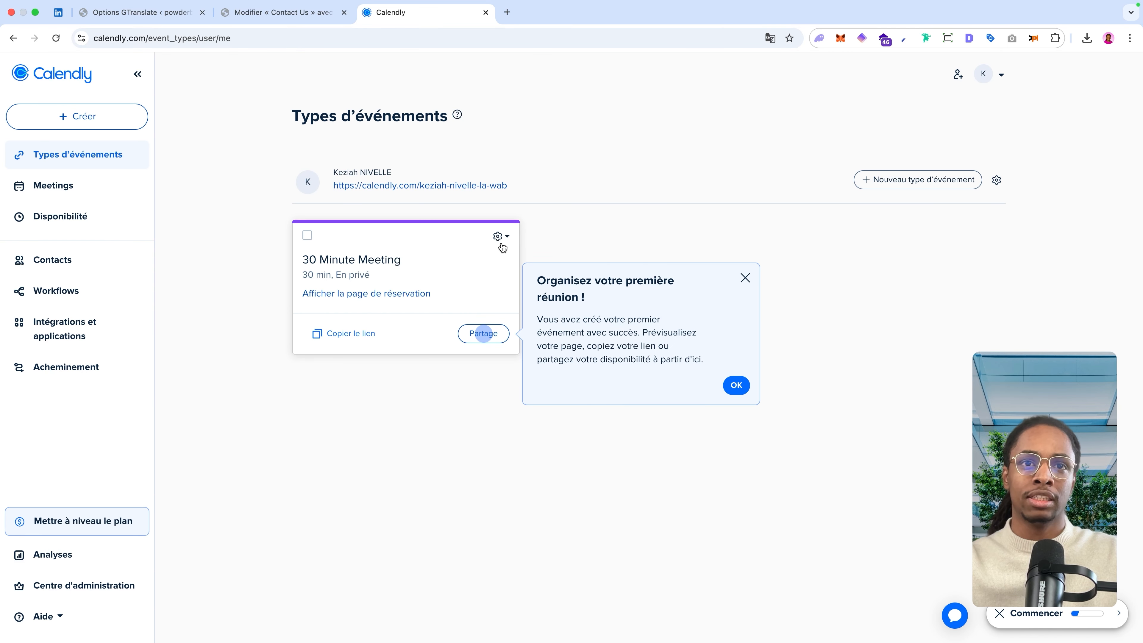
- Dismiss the first-meeting tip, copy the 30 Minute Meeting's link and load its booking page in a new browser tab
{"action": "left_click", "coordinate": [745, 278]}
{"action": "left_click", "coordinate": [354, 333]}
{"action": "left_click", "coordinate": [507, 13]}
{"action": "type", "text": "calendly.com/keziah-nivelle-la-wab/30min"}
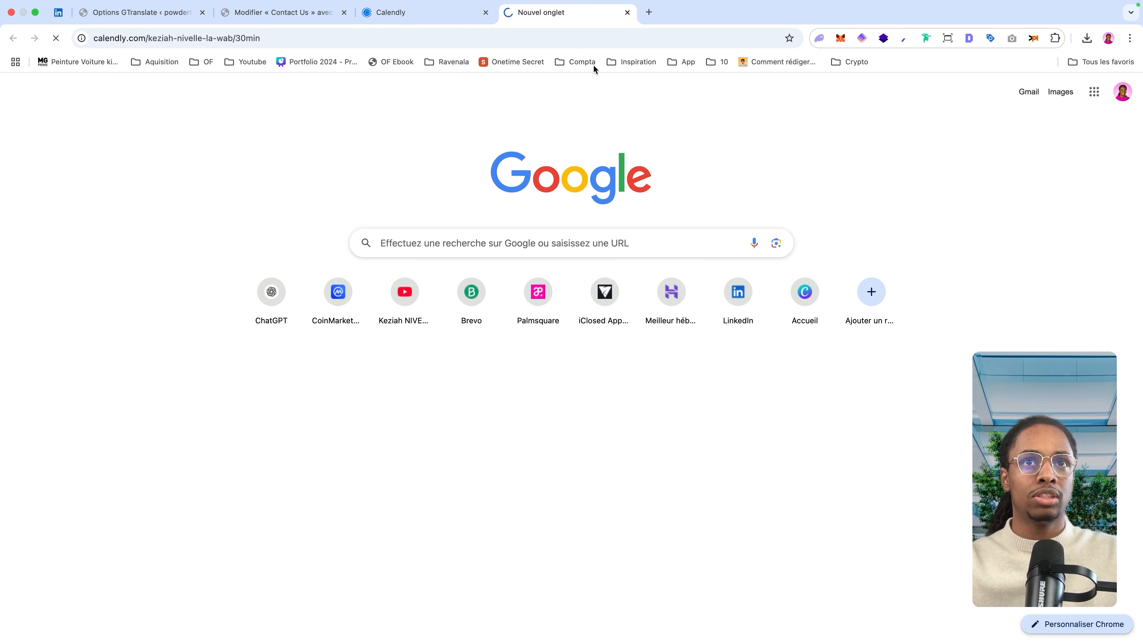
{"action": "key", "text": "Return"}
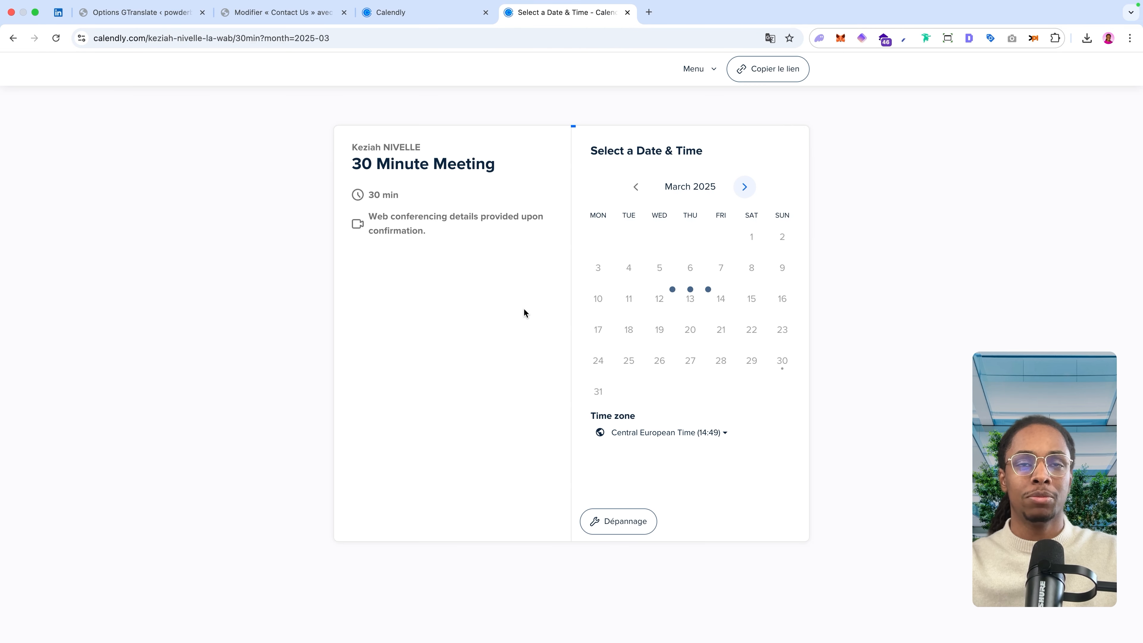
- Check the time slots offered on Tuesday, April 1, 2025 on the booking page
{"action": "left_click", "coordinate": [742, 187]}
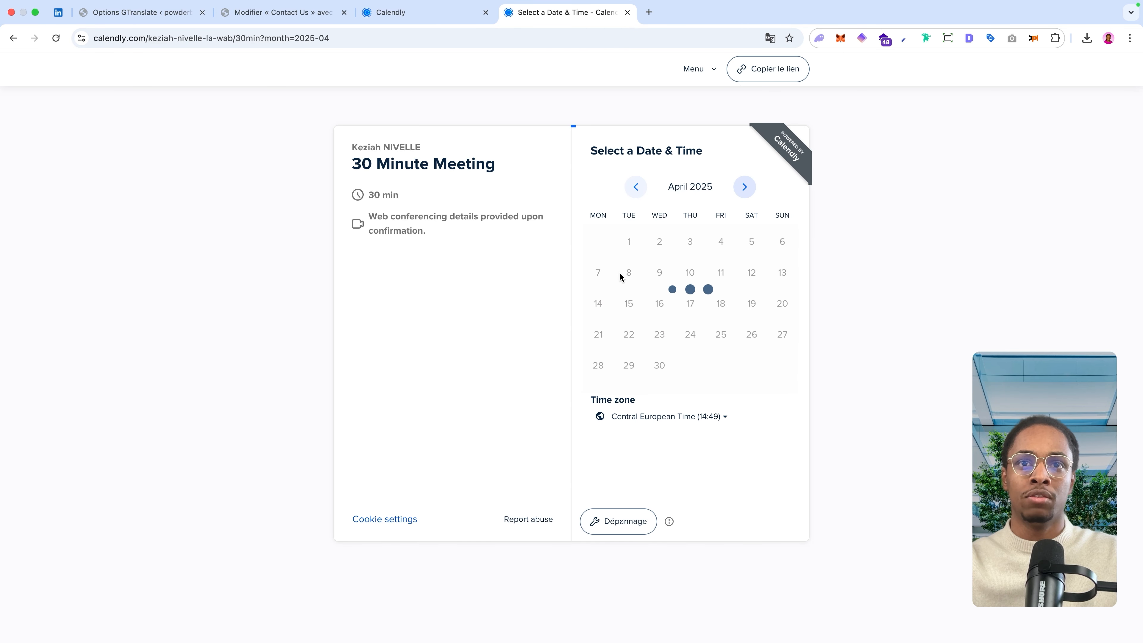
{"action": "left_click", "coordinate": [628, 243]}
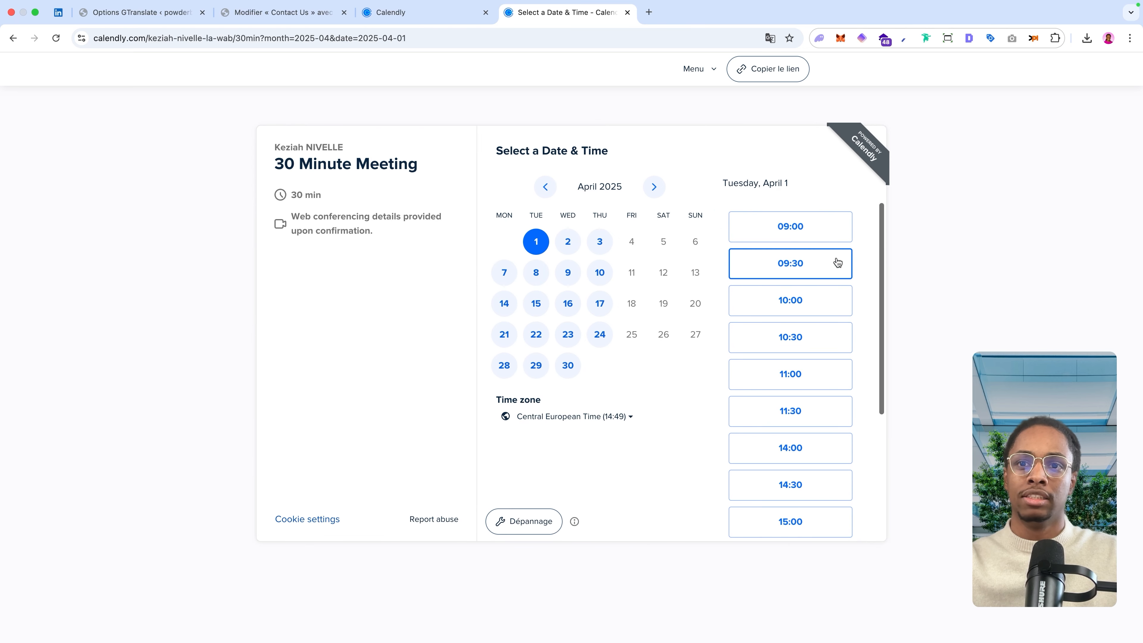
{"action": "scroll", "coordinate": [833, 266], "scroll_direction": "down", "scroll_amount": 4}
{"action": "scroll", "coordinate": [830, 366], "scroll_direction": "up", "scroll_amount": 4}
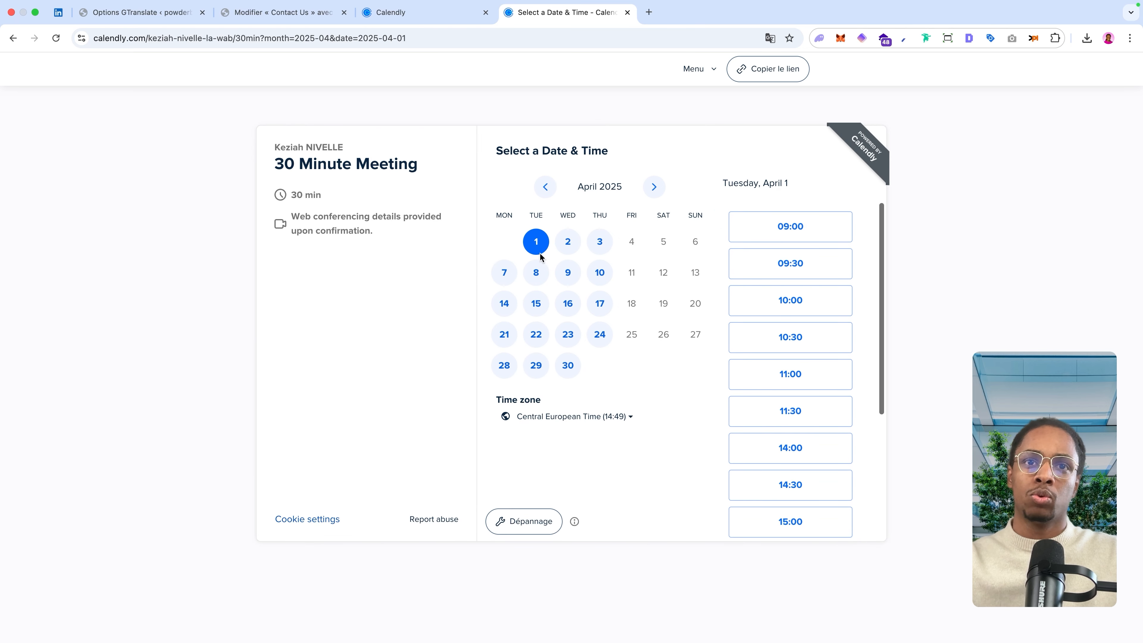
{"action": "double_click", "coordinate": [530, 216]}
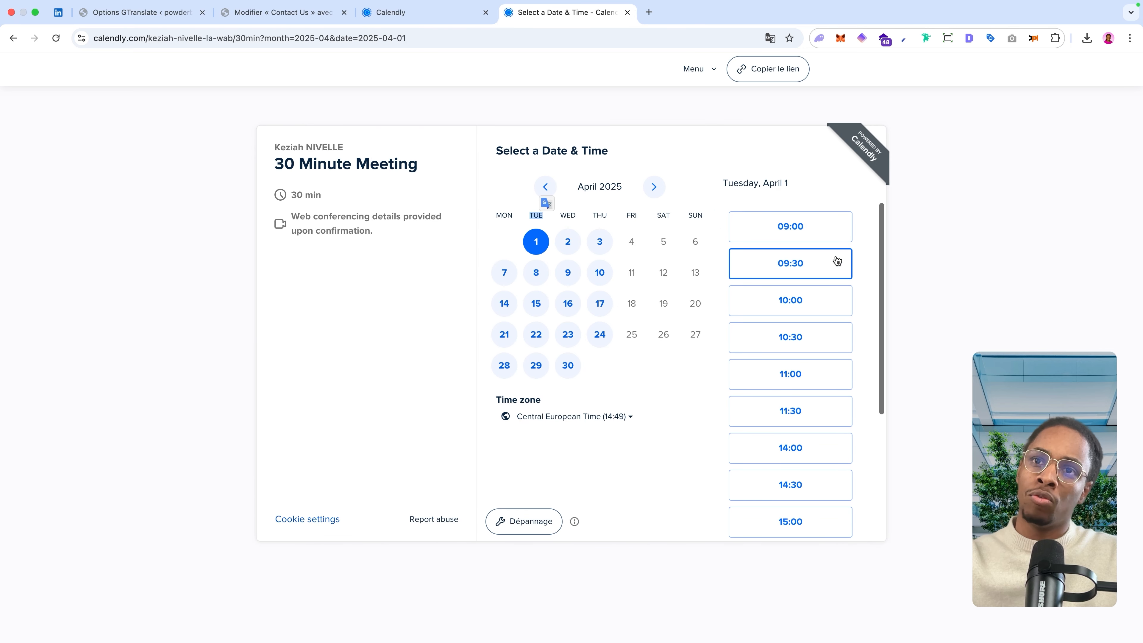
{"action": "scroll", "coordinate": [816, 266], "scroll_direction": "down", "scroll_amount": 4}
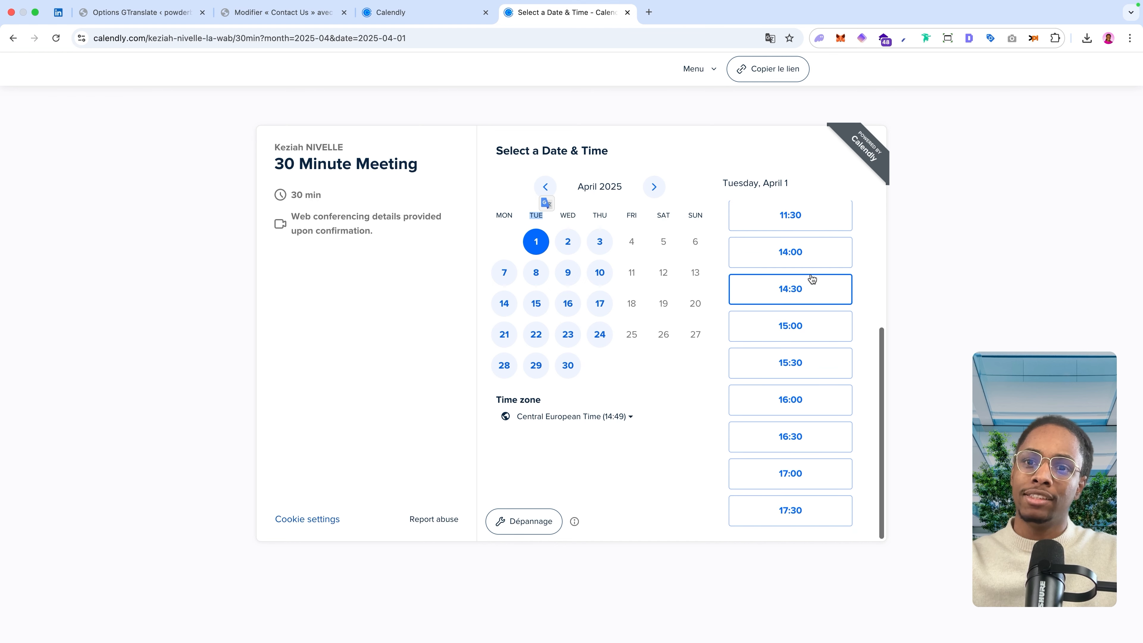
{"action": "scroll", "coordinate": [817, 266], "scroll_direction": "up", "scroll_amount": 4}
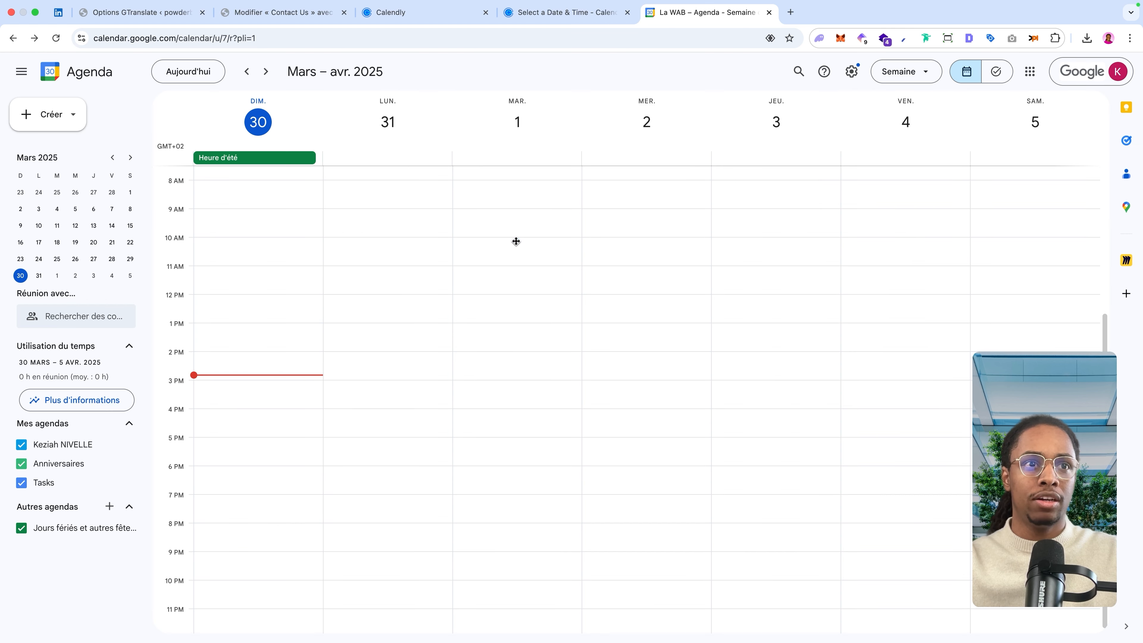
- Create a "test" event on Tuesday, April 1 from 10am to 12pm in Google Calendar and reload the Calendly booking page
{"action": "left_click_drag", "start_coordinate": [517, 241], "coordinate": [510, 297]}
{"action": "type", "text": "test"}
{"action": "key", "text": "Return"}
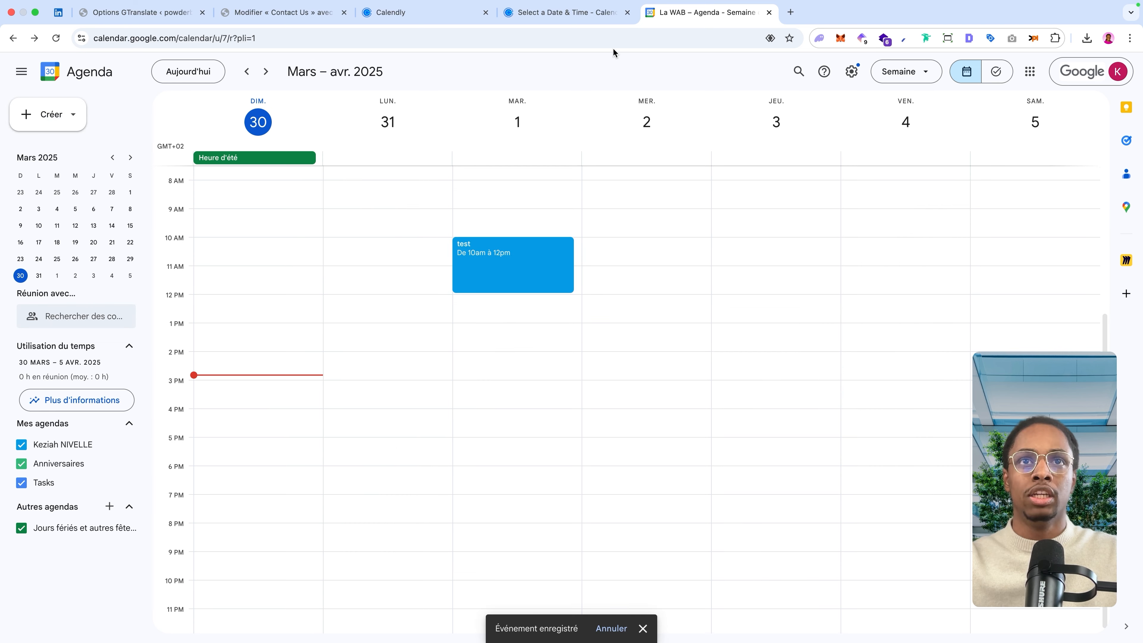
{"action": "left_click", "coordinate": [543, 13]}
{"action": "key", "text": "super+r"}
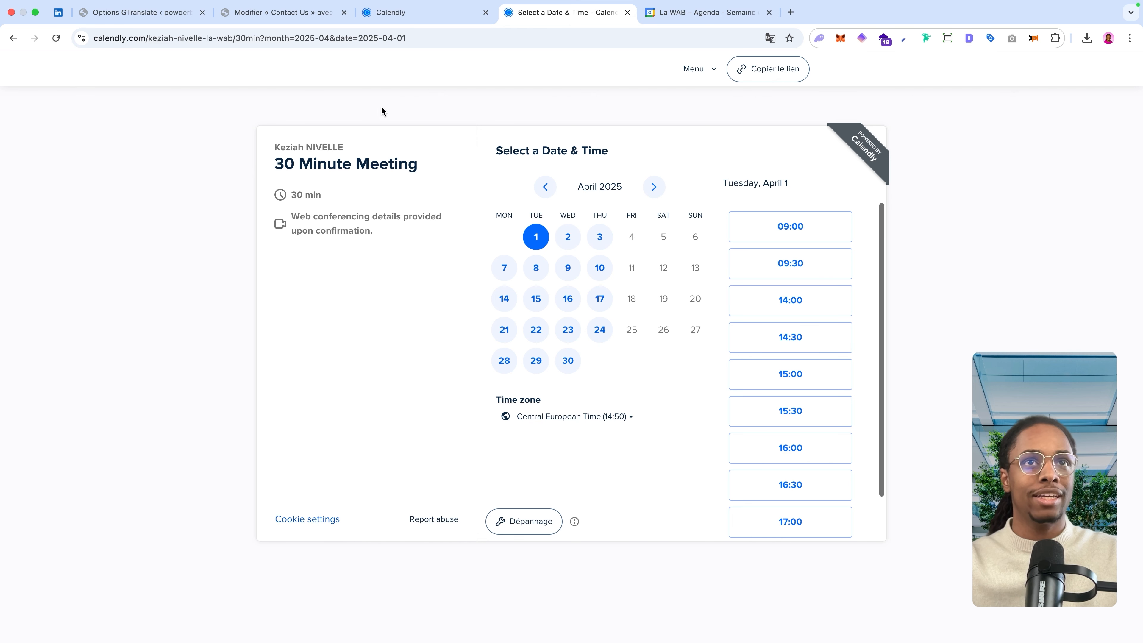
- Share the 30 Minute Meeting by adding it to a website, using the inline embed option (Incorporation en ligne)
{"action": "left_click", "coordinate": [406, 15]}
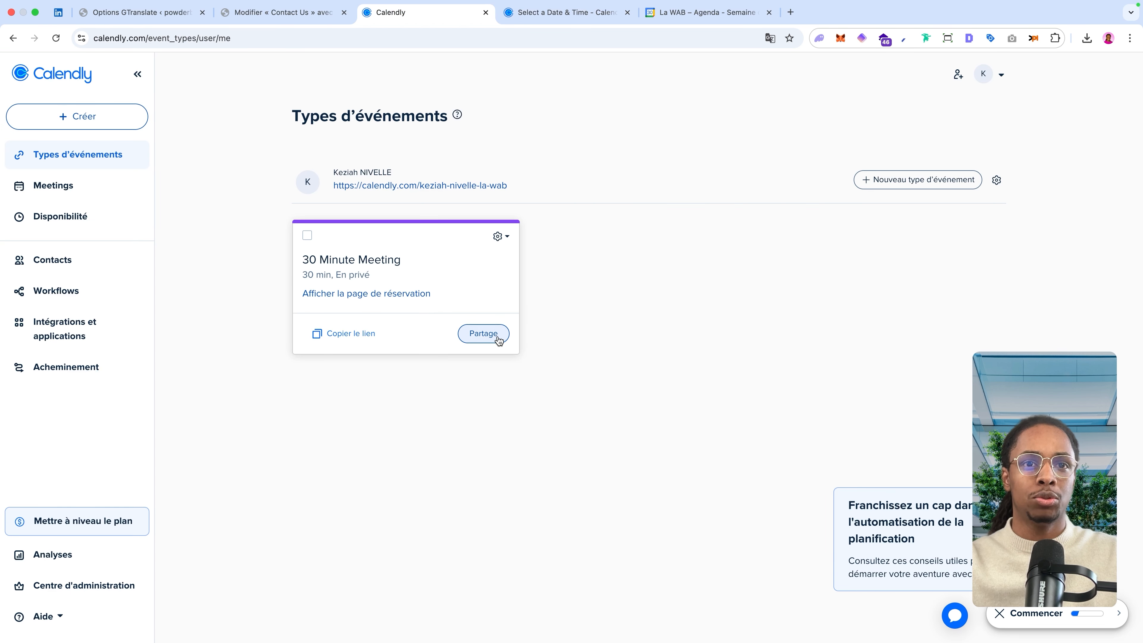
{"action": "left_click", "coordinate": [484, 334]}
{"action": "left_click", "coordinate": [671, 186]}
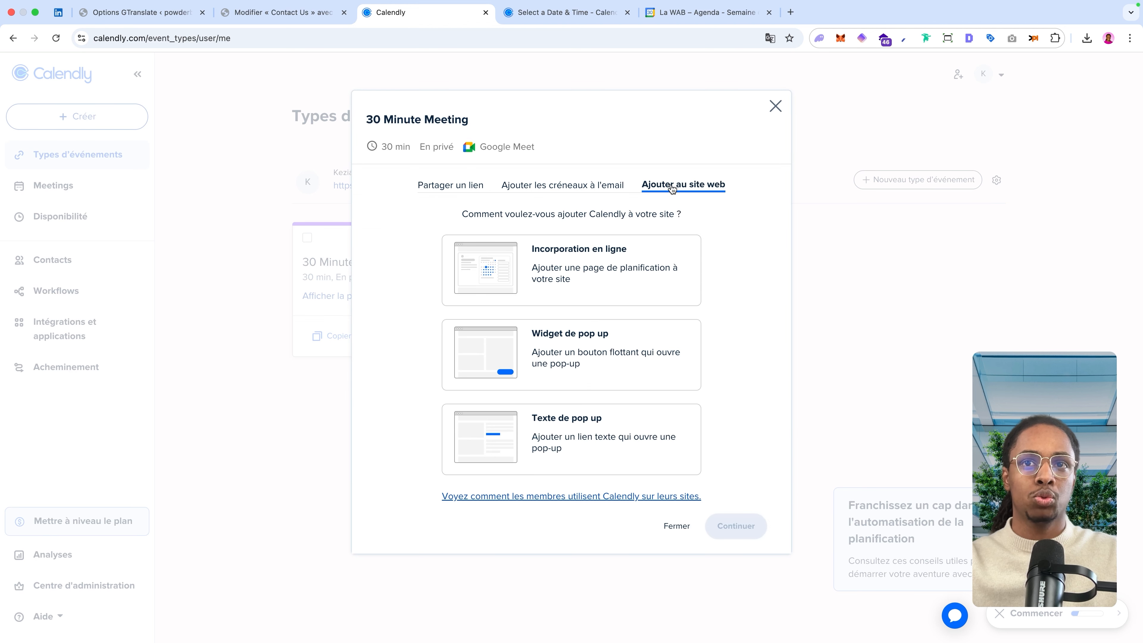
{"action": "left_click", "coordinate": [585, 262]}
{"action": "left_click", "coordinate": [730, 524]}
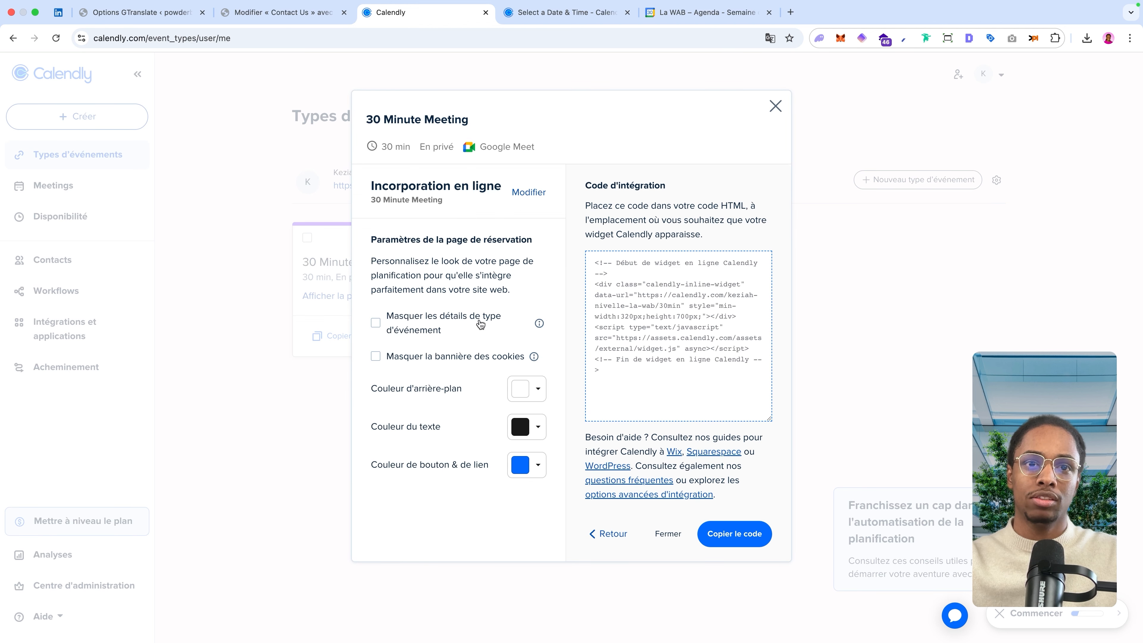
- Hide the cookie banner in the inline embed settings and copy the resulting embed code
{"action": "left_click", "coordinate": [525, 468]}
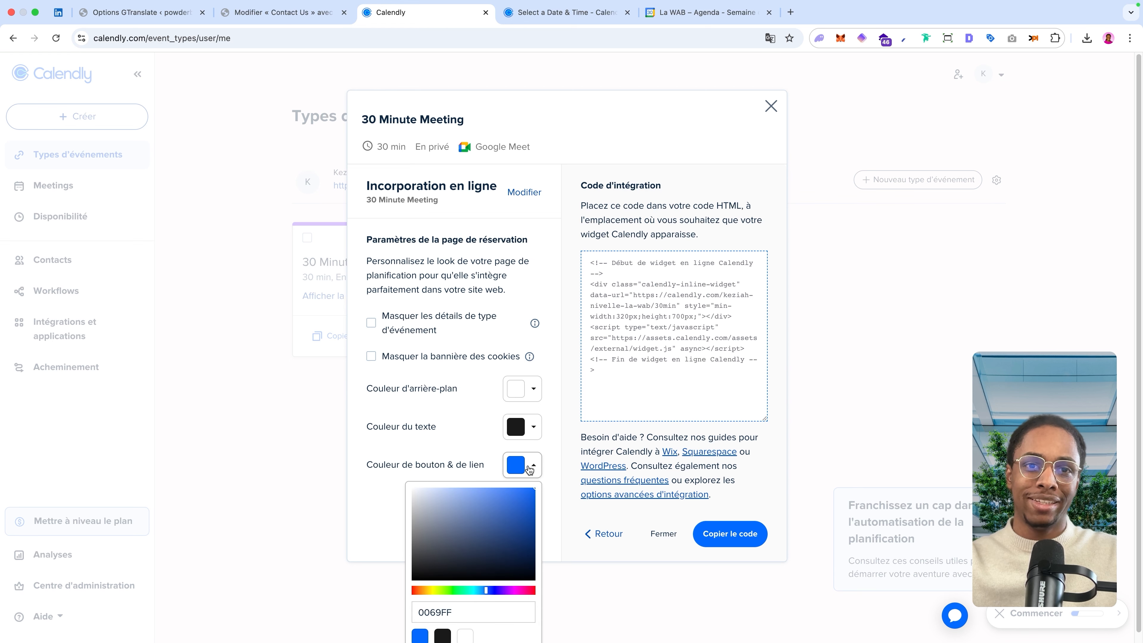
{"action": "left_click", "coordinate": [356, 491]}
{"action": "left_click", "coordinate": [376, 357]}
{"action": "left_click", "coordinate": [628, 301]}
{"action": "key", "text": "super+c"}
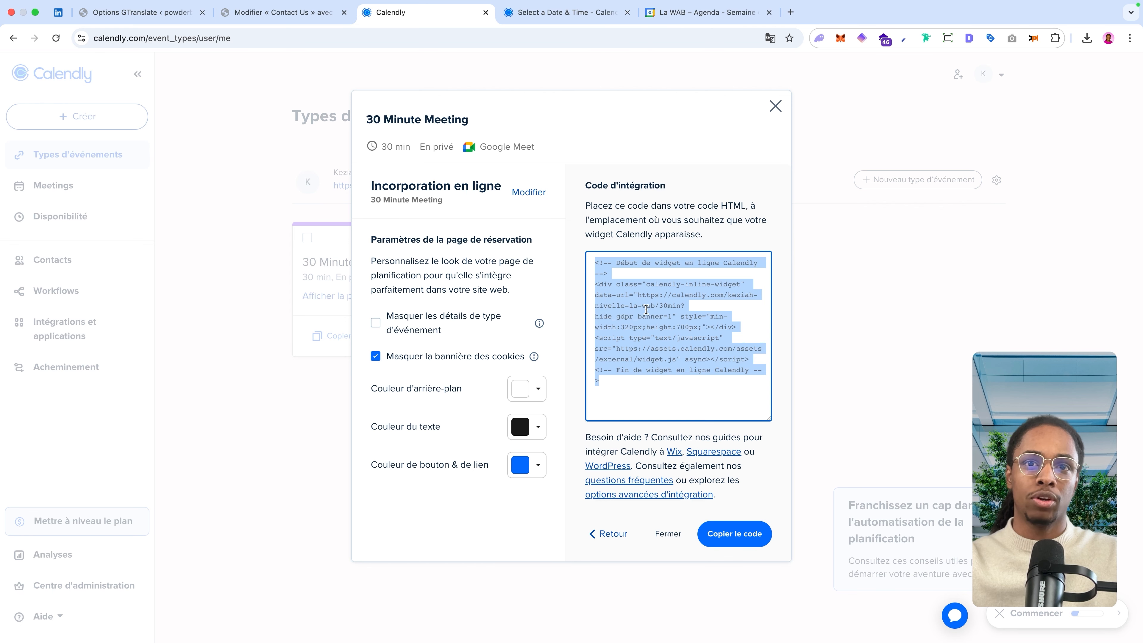
- Switch to the Contact Us page in Elementor and add an HTML widget directly above the Toronto map
{"action": "left_click", "coordinate": [297, 12]}
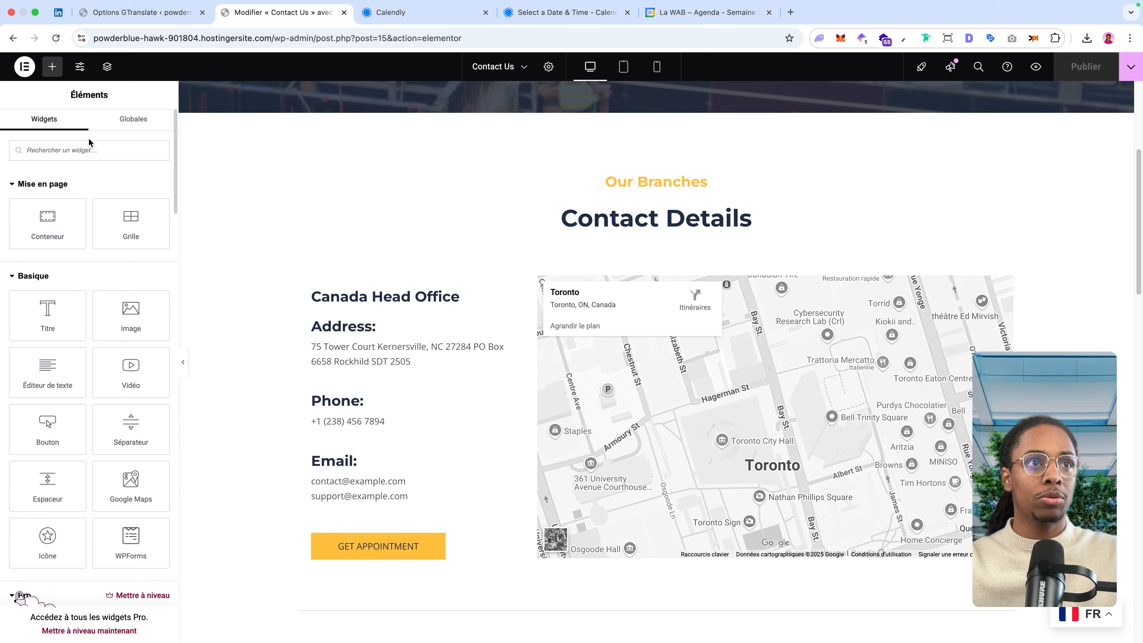
{"action": "type", "text": "htm"}
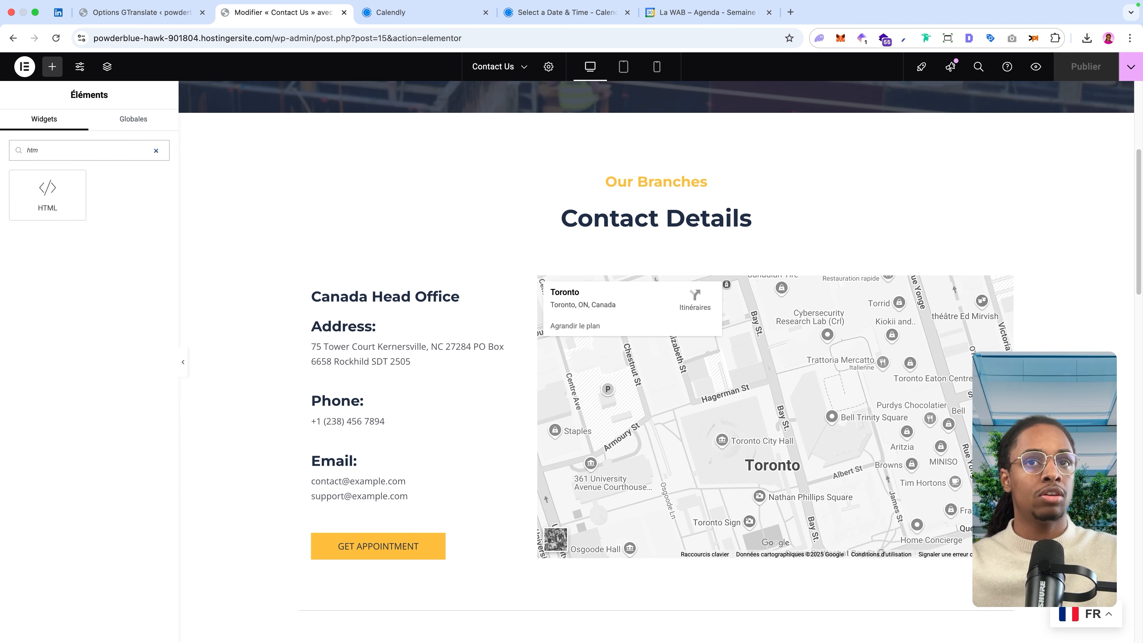
{"action": "left_click_drag", "start_coordinate": [47, 183], "coordinate": [722, 273]}
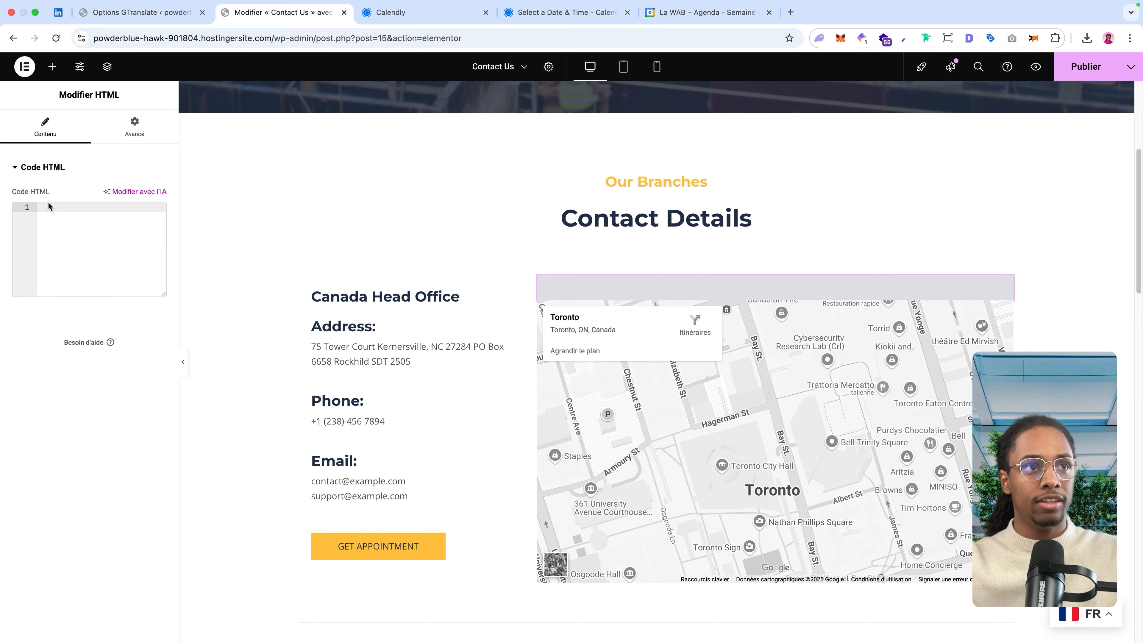
- Paste the copied Calendly embed code into the HTML widget and check the booking calendar on the page
{"action": "key", "text": "super+v"}
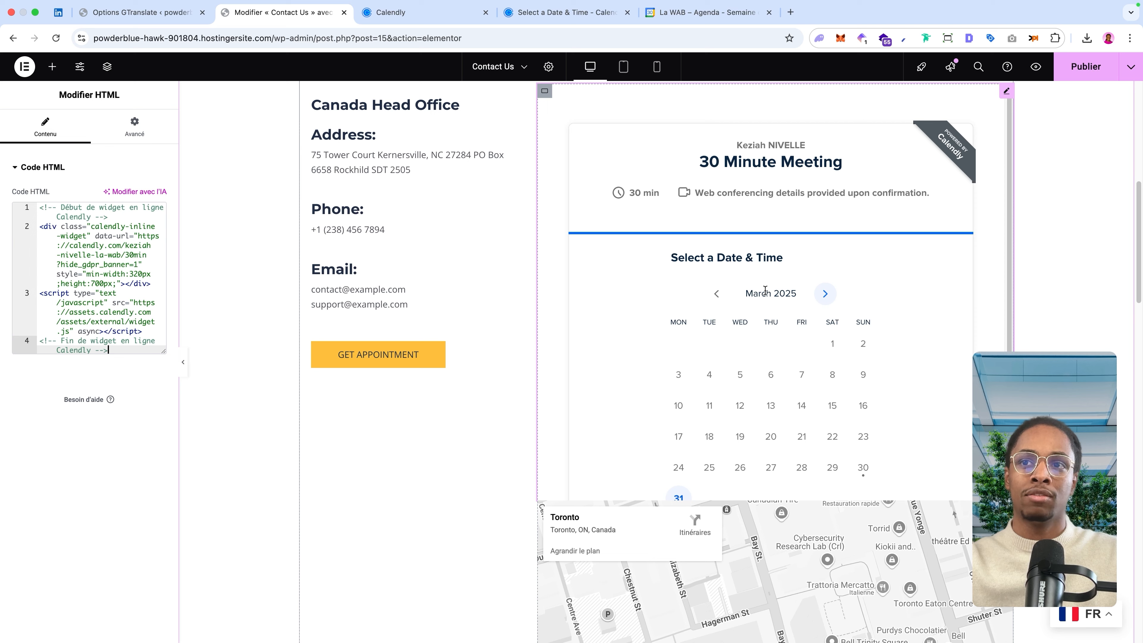
{"action": "scroll", "coordinate": [765, 290], "scroll_direction": "down", "scroll_amount": 5}
{"action": "scroll", "coordinate": [767, 293], "scroll_direction": "up", "scroll_amount": 5}
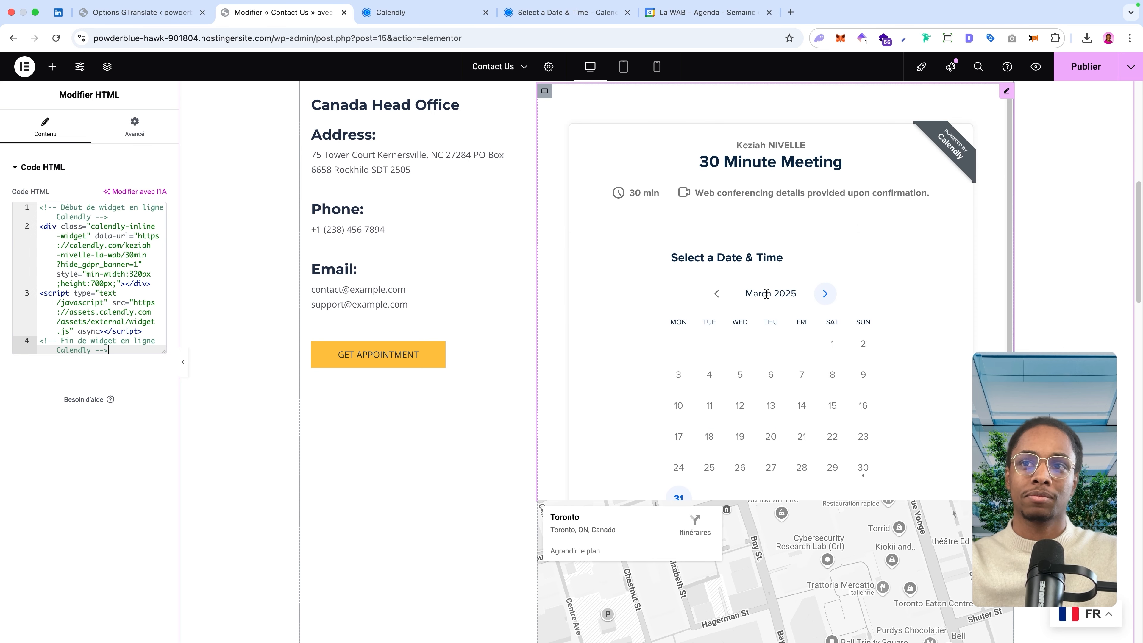
{"action": "scroll", "coordinate": [766, 293], "scroll_direction": "down", "scroll_amount": 5}
{"action": "scroll", "coordinate": [765, 311], "scroll_direction": "up", "scroll_amount": 10}
{"action": "scroll", "coordinate": [764, 331], "scroll_direction": "down", "scroll_amount": 4}
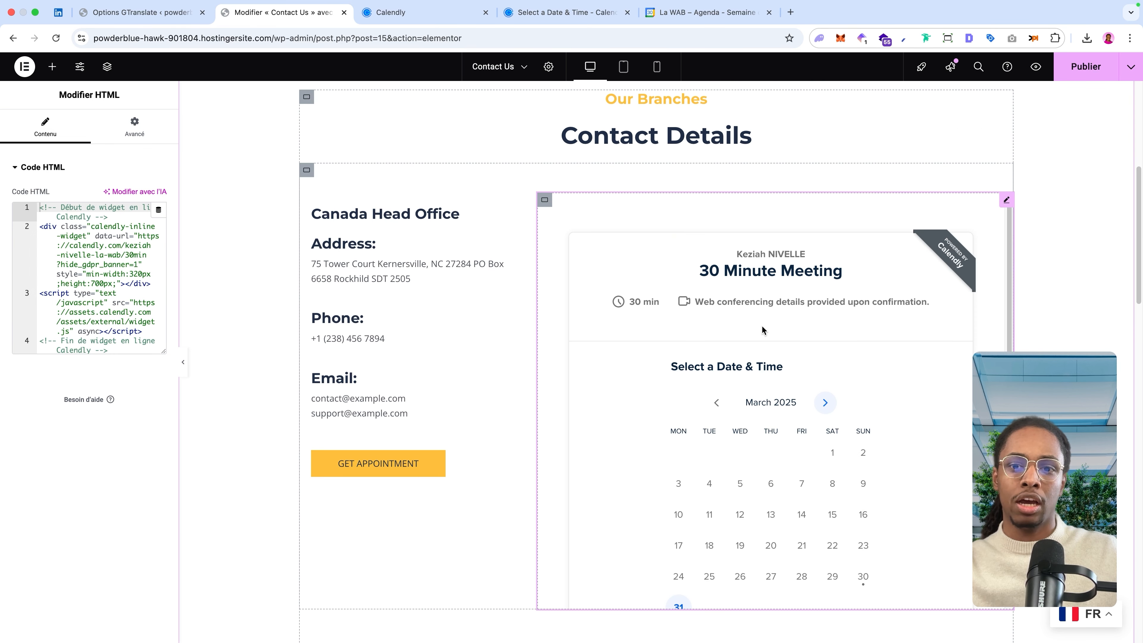
- Set the inline widget's height to 900px in the embed code and check the enlarged calendar
{"action": "left_click", "coordinate": [71, 235]}
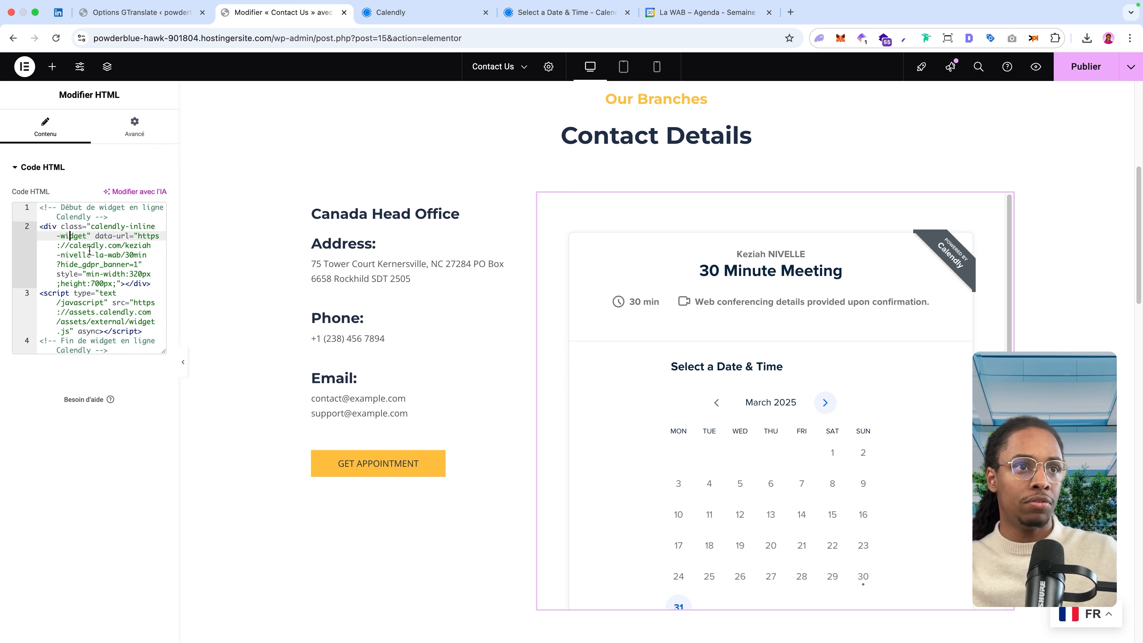
{"action": "left_click_drag", "start_coordinate": [62, 283], "coordinate": [105, 284]}
{"action": "left_click", "coordinate": [100, 283]}
{"action": "key", "text": "BackSpace"}
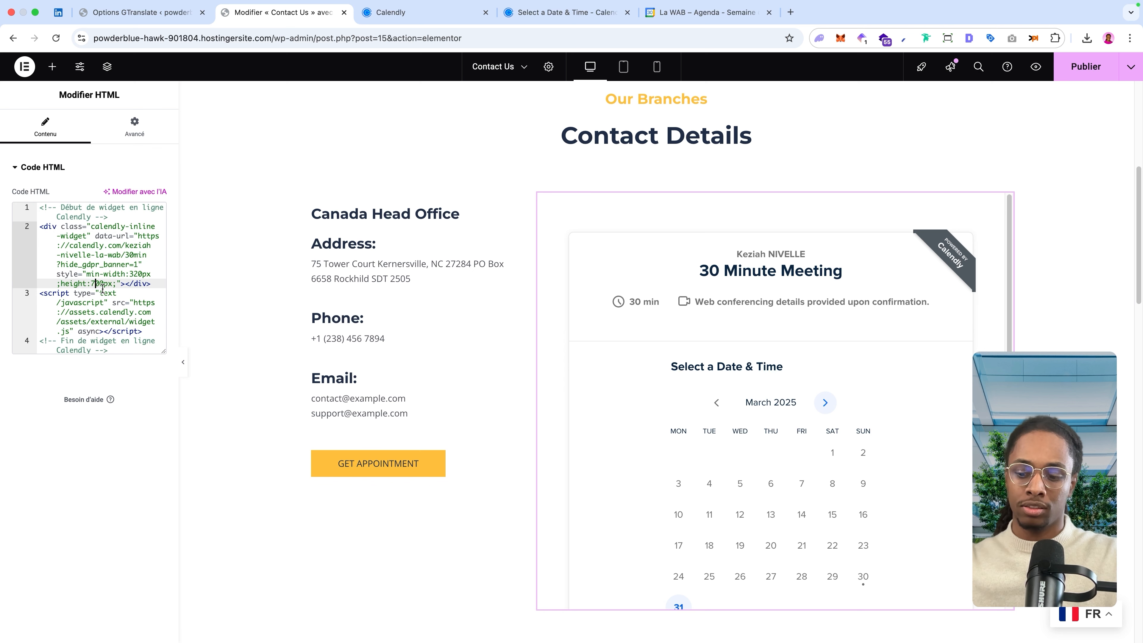
{"action": "type", "text": "9"}
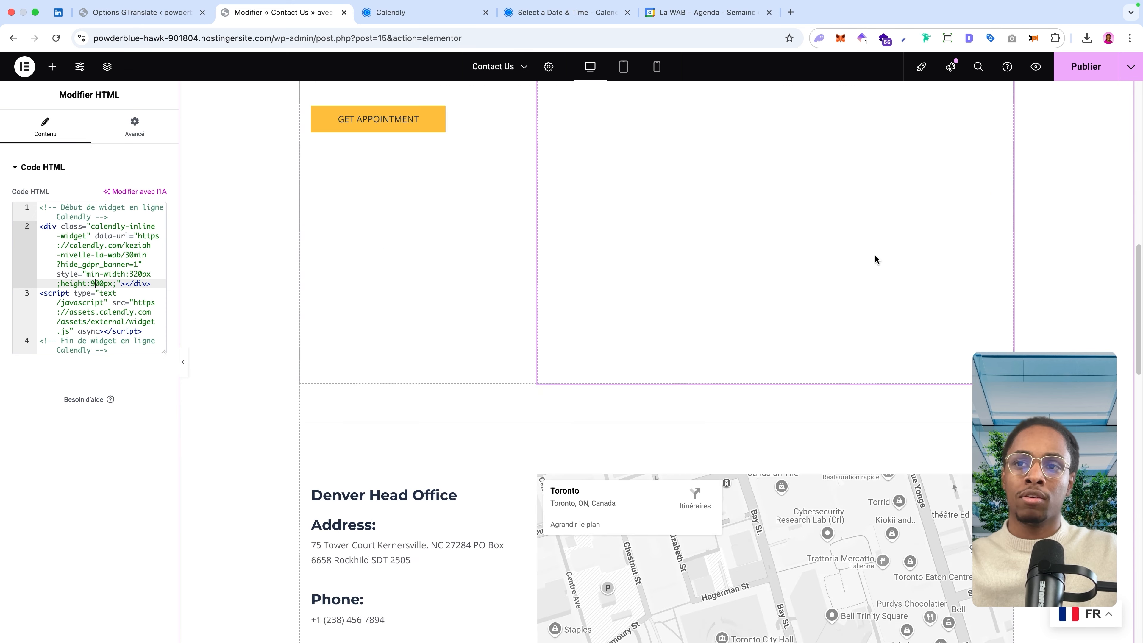
{"action": "scroll", "coordinate": [718, 308], "scroll_direction": "up", "scroll_amount": 2}
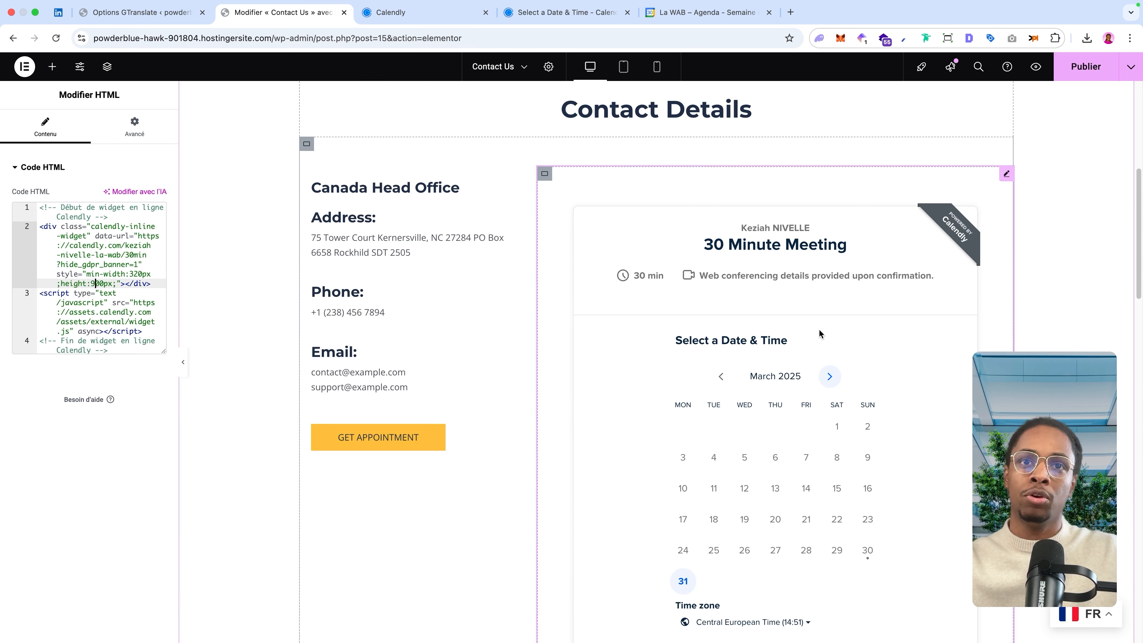
- Publish the Contact Us page and open its preview at the embedded booking calendar
{"action": "left_click", "coordinate": [1080, 68]}
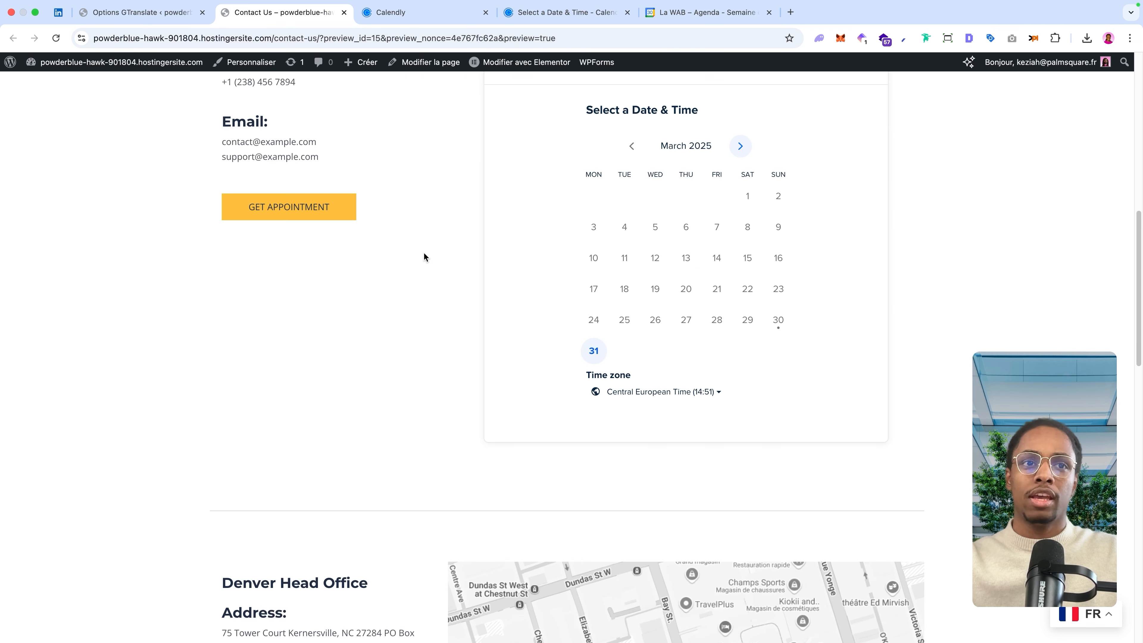
{"action": "scroll", "coordinate": [424, 256], "scroll_direction": "up", "scroll_amount": 2}
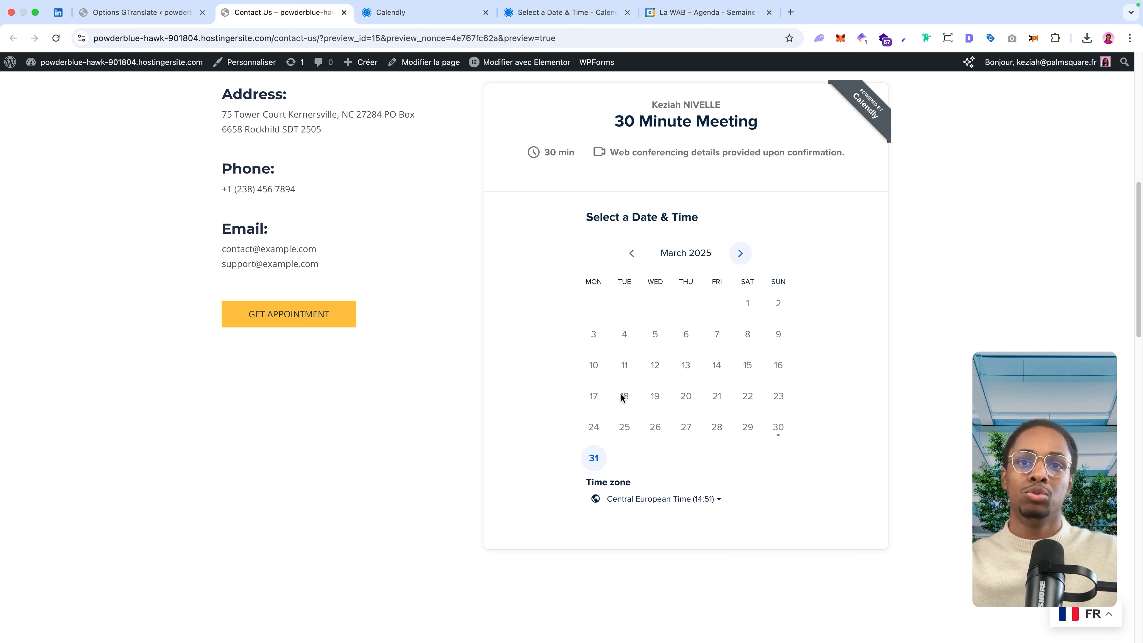
{"action": "left_click", "coordinate": [740, 253]}
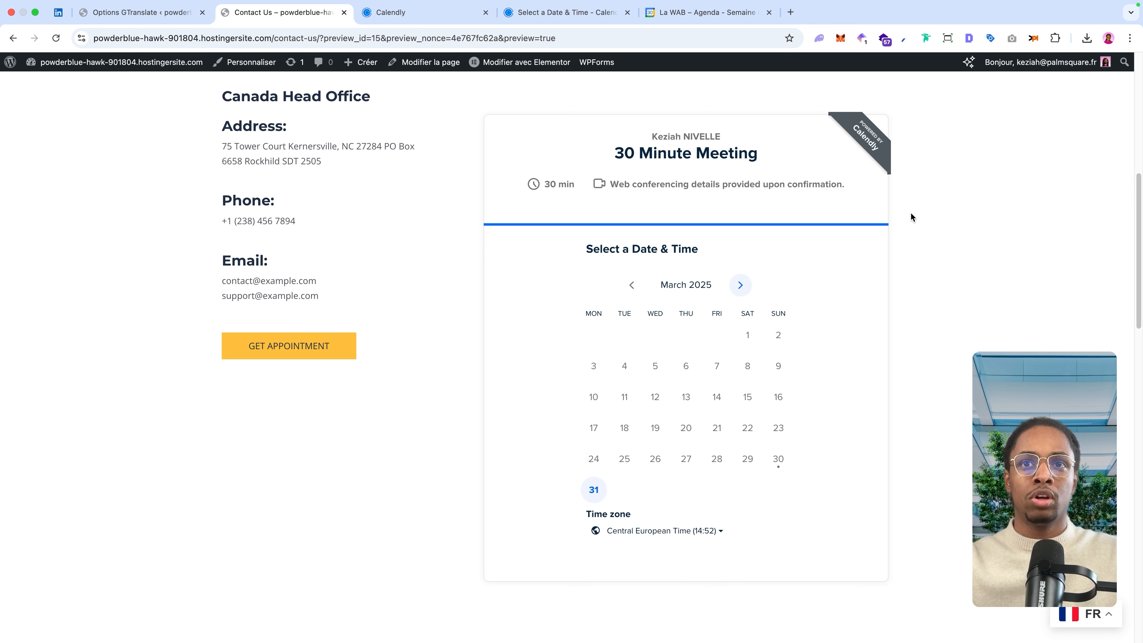
{"action": "scroll", "coordinate": [910, 212], "scroll_direction": "down", "scroll_amount": 2}
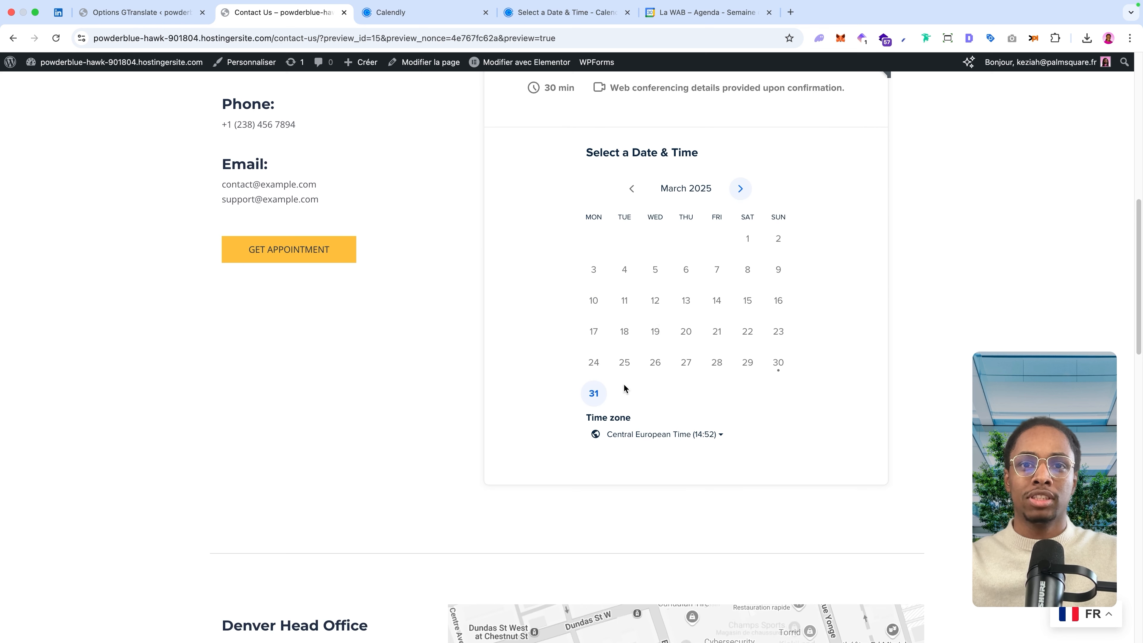
- Choose the 09:00 slot on Tuesday, April 1, 2025 in the embedded calendar and continue to the details form
{"action": "left_click", "coordinate": [741, 186]}
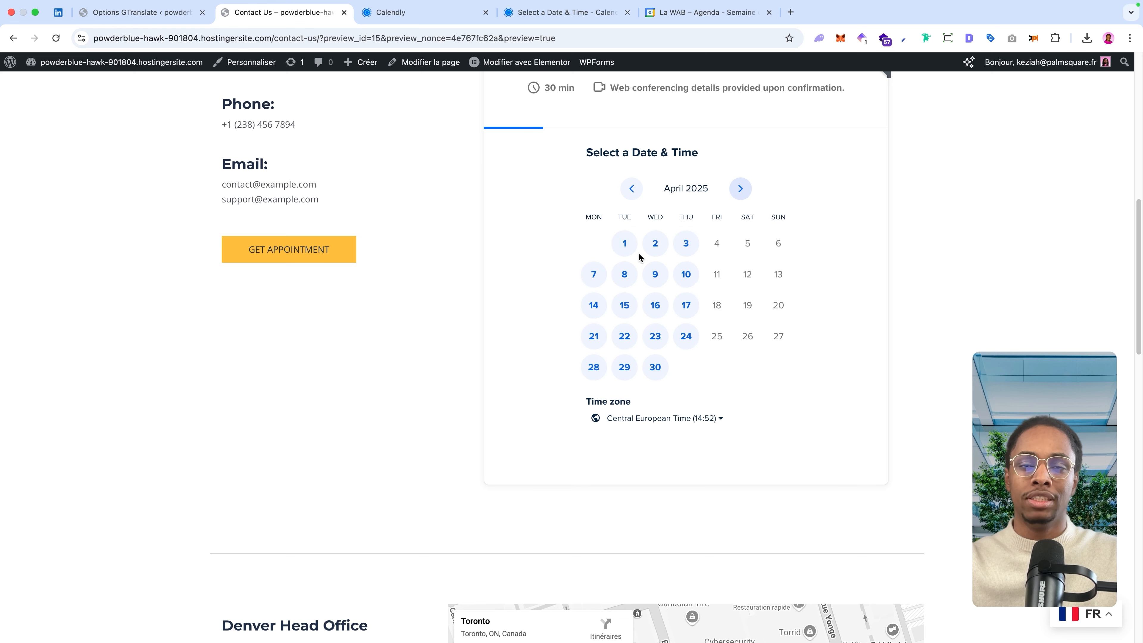
{"action": "left_click", "coordinate": [624, 243]}
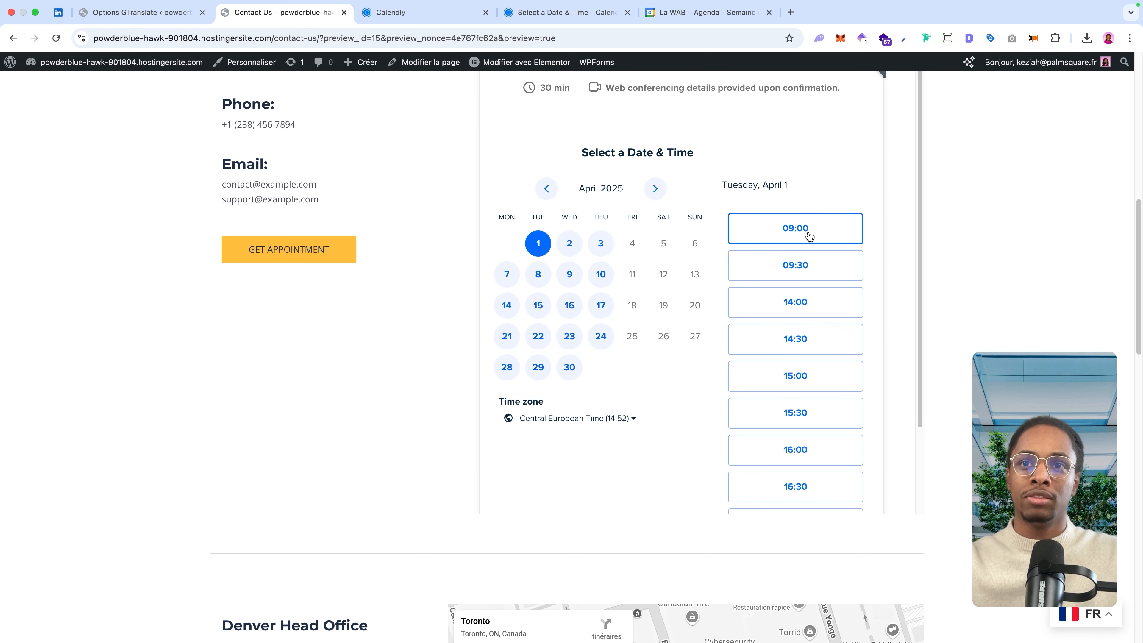
{"action": "left_click", "coordinate": [809, 232]}
{"action": "left_click", "coordinate": [842, 228]}
- Fill in the invitee's name and email, leave the preparation notes empty, and schedule the event
{"action": "left_click", "coordinate": [662, 245]}
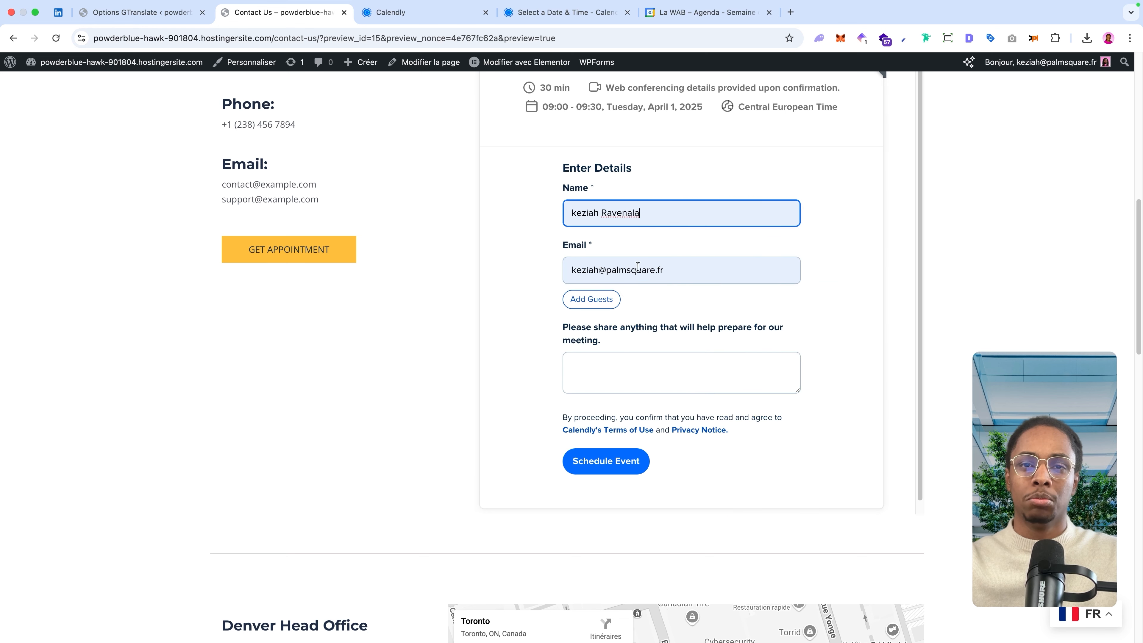
{"action": "left_click", "coordinate": [624, 362]}
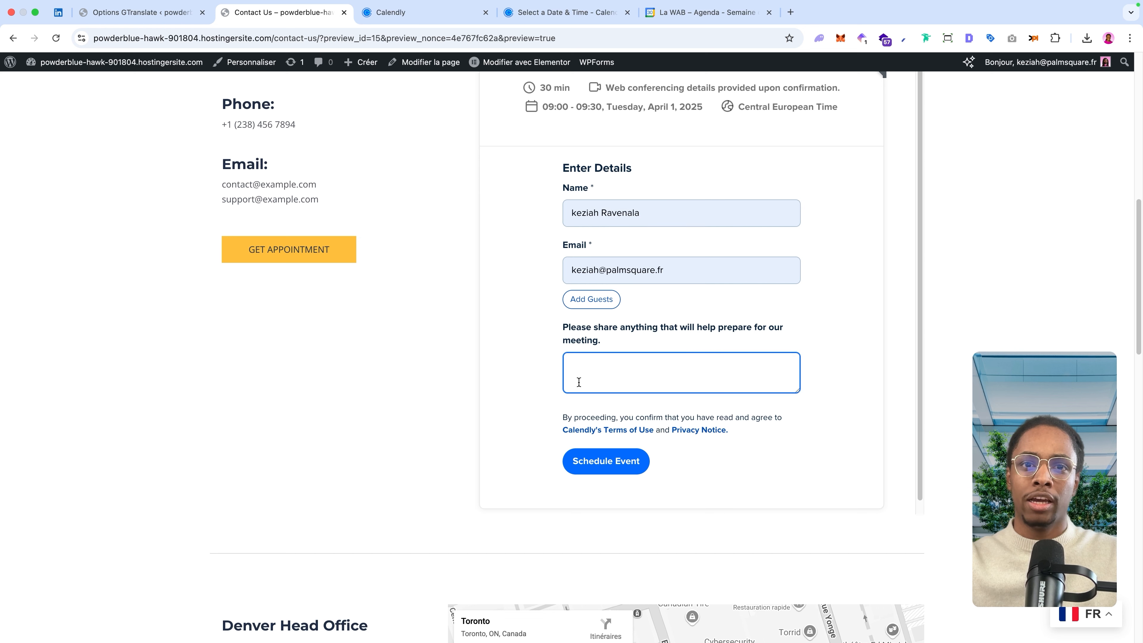
{"action": "left_click", "coordinate": [620, 469]}
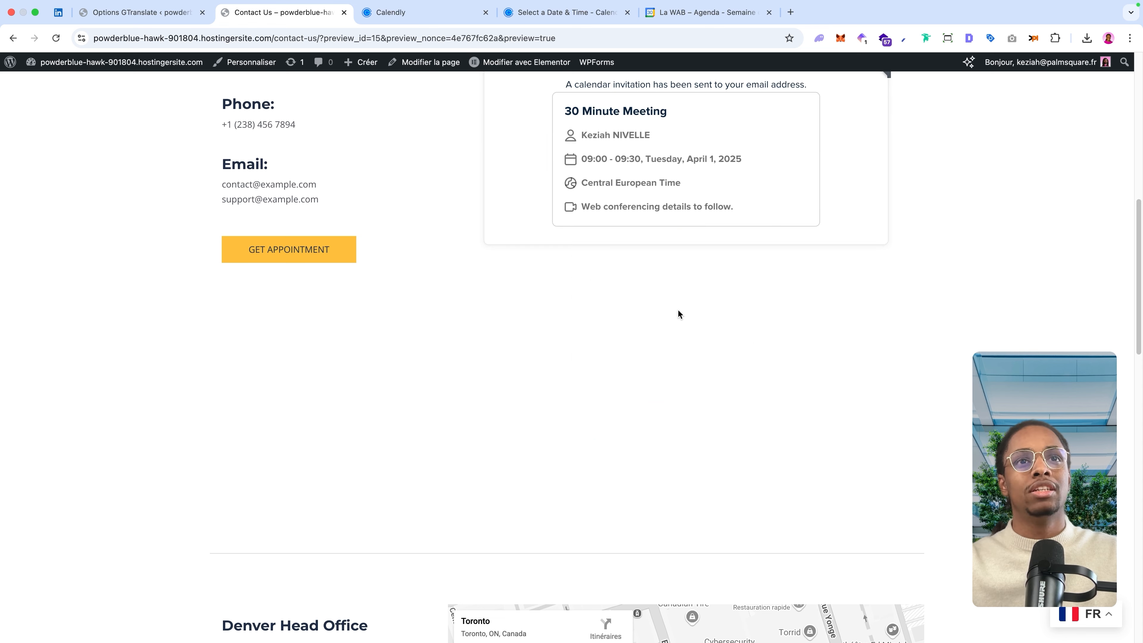
- Switch to Google Calendar and examine the details of the 9am booking on Tuesday, April 1
{"action": "left_click", "coordinate": [707, 13]}
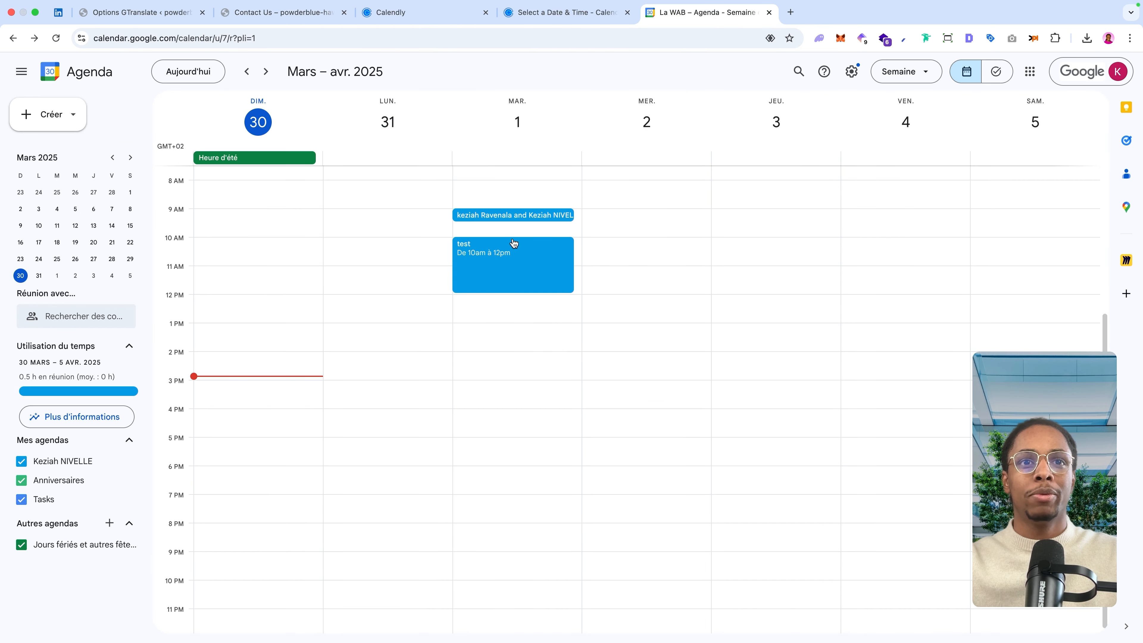
{"action": "left_click", "coordinate": [516, 216]}
{"action": "left_click_drag", "start_coordinate": [246, 377], "coordinate": [347, 379]}
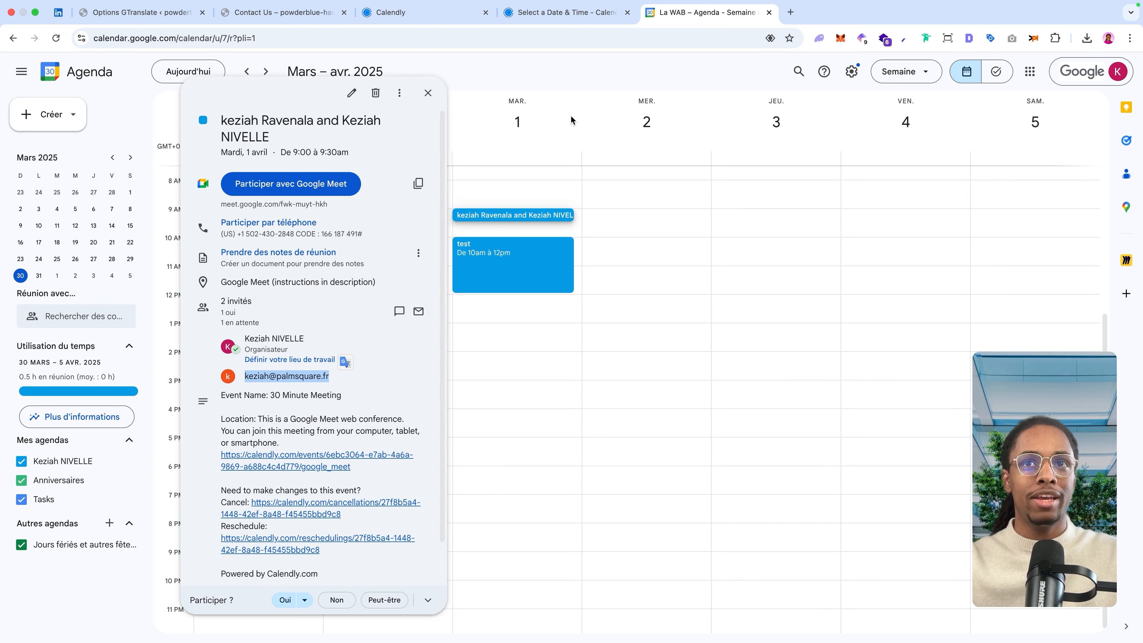
{"action": "scroll", "coordinate": [222, 526], "scroll_direction": "down", "scroll_amount": 2}
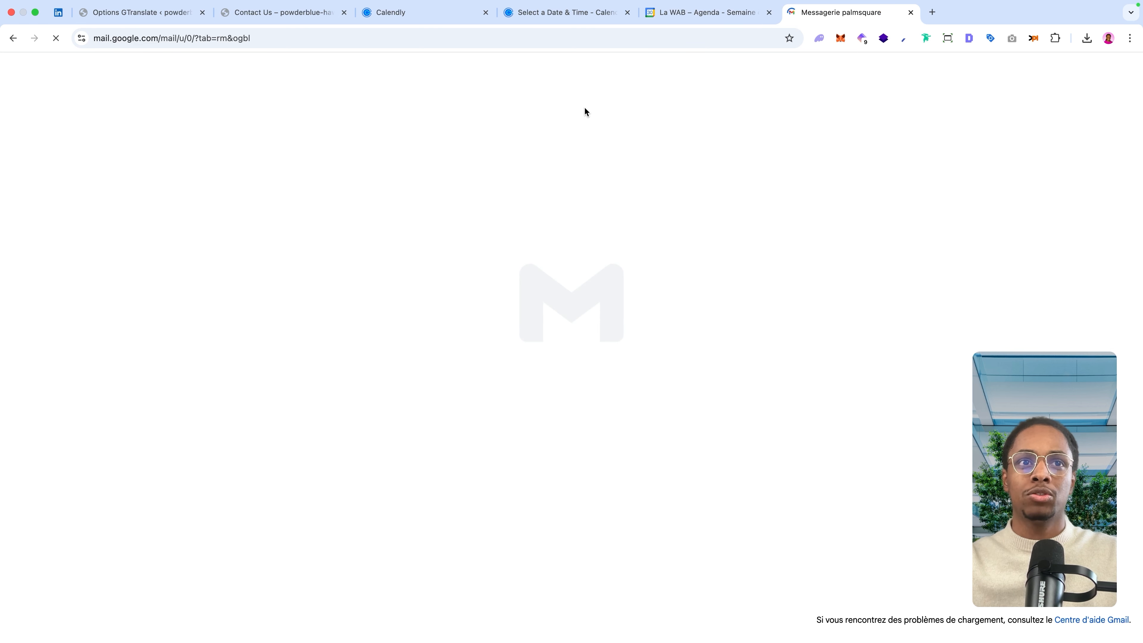
- Open the meeting invitation in the invitee's Gmail inbox, accept it with Oui, and return to Google Calendar
{"action": "left_click", "coordinate": [421, 158]}
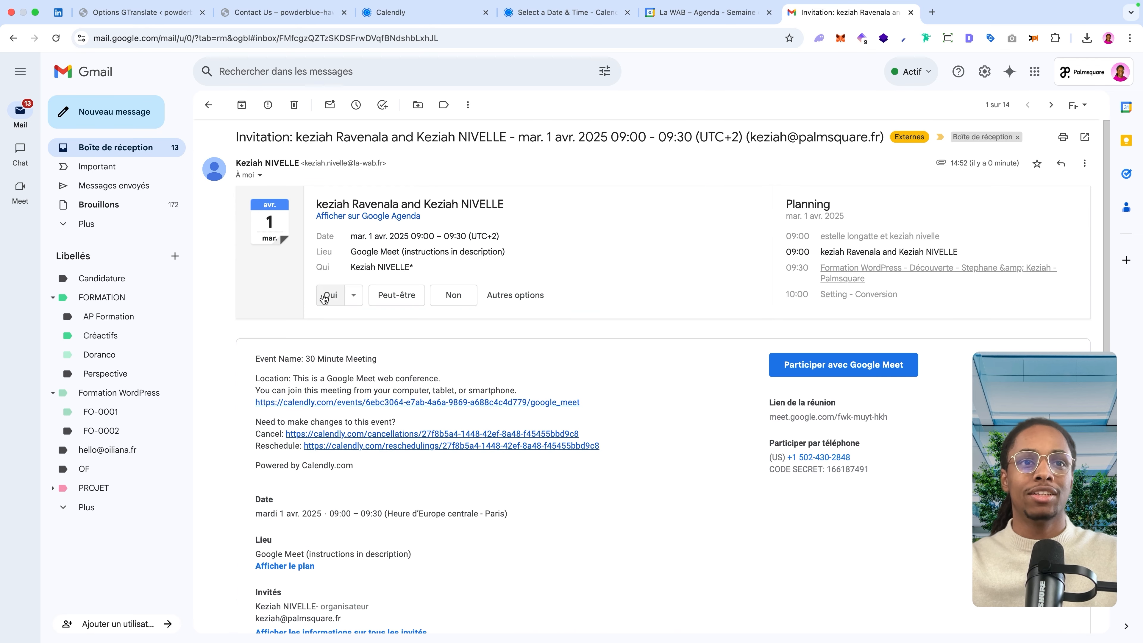
{"action": "left_click", "coordinate": [326, 296]}
{"action": "left_click", "coordinate": [707, 13]}
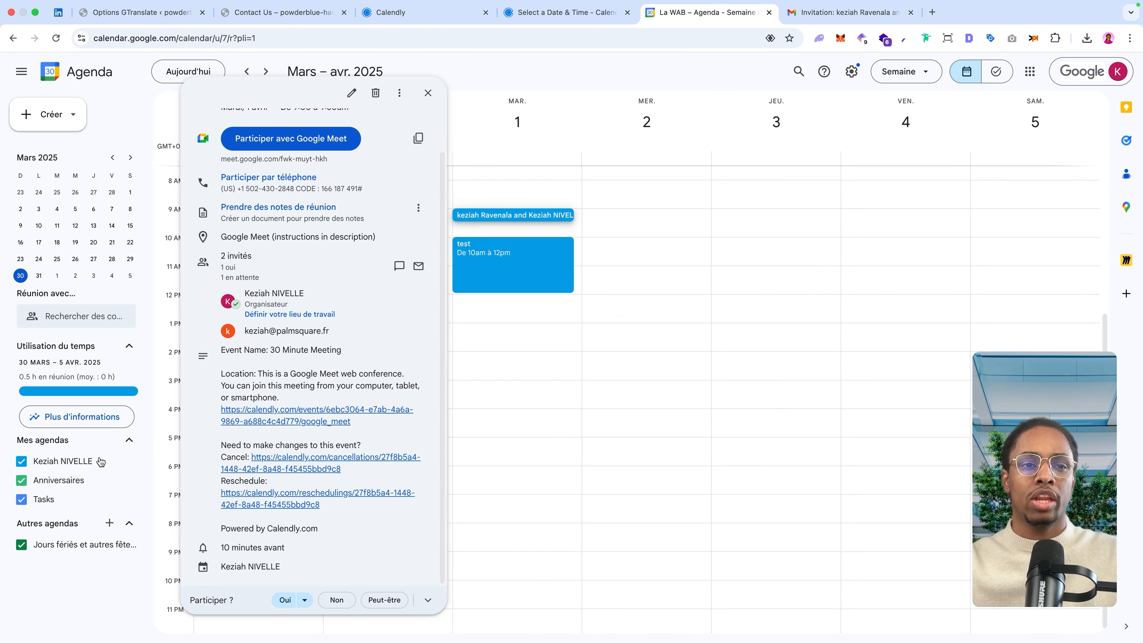